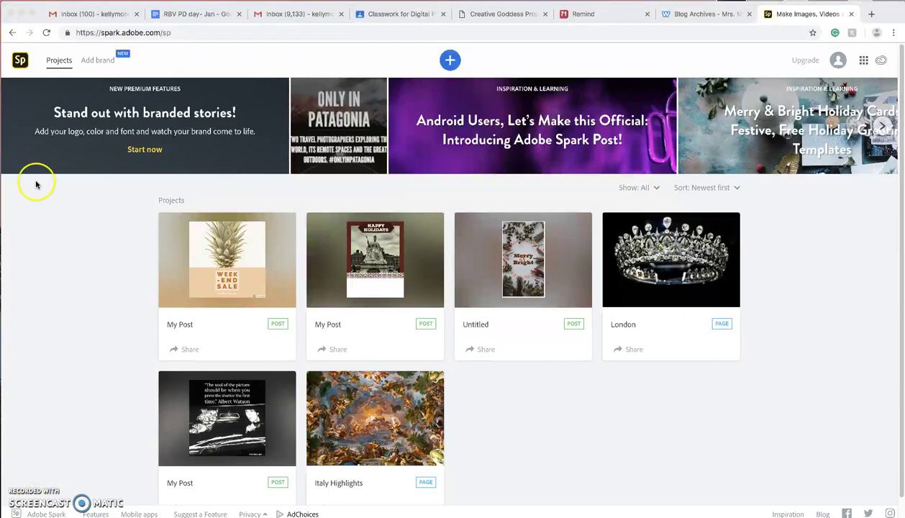
Step: Leave the post editor for the projects page and bring up the new-project template gallery
click(11, 32)
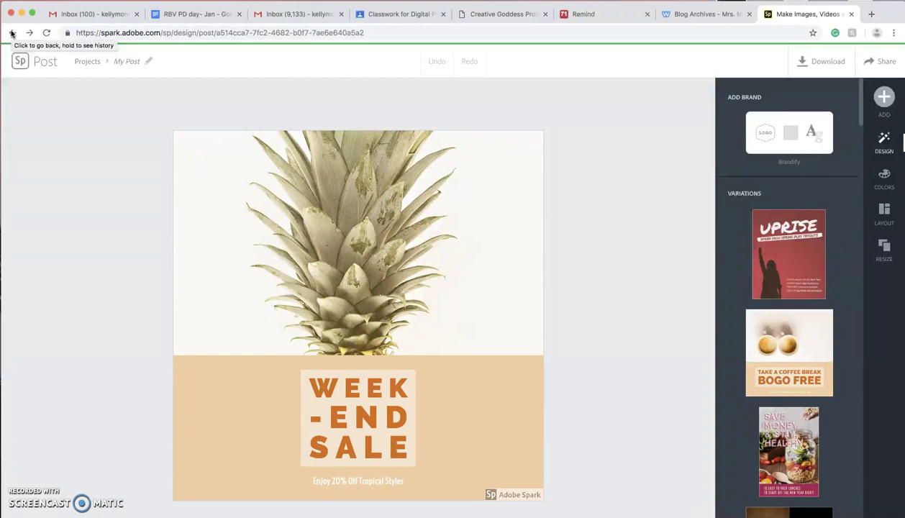
click(11, 32)
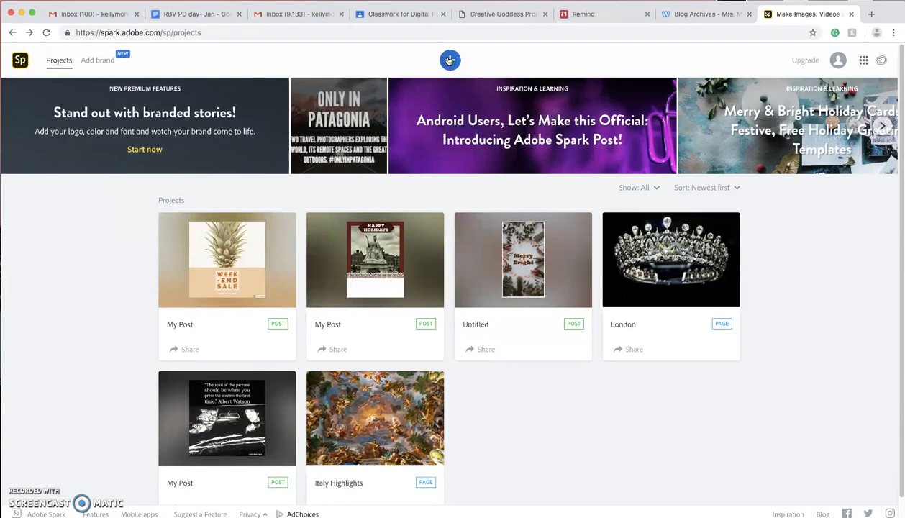
click(449, 60)
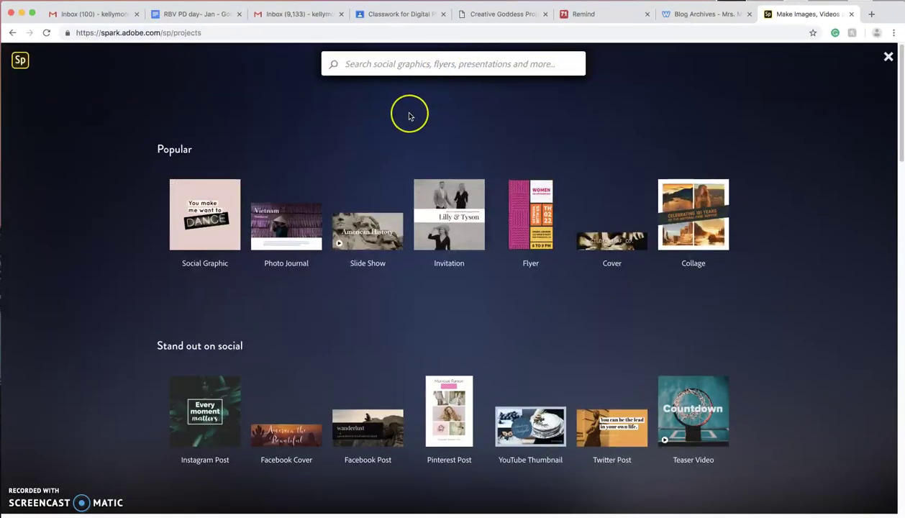
Step: Browse the template categories such as Instagram Post, Flyer and Poster
scroll(408, 116, down, 5)
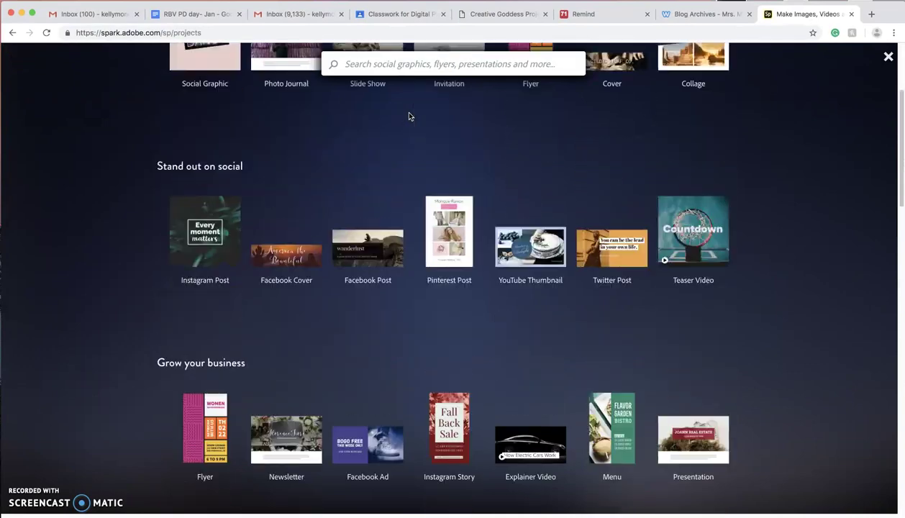
scroll(408, 116, down, 4)
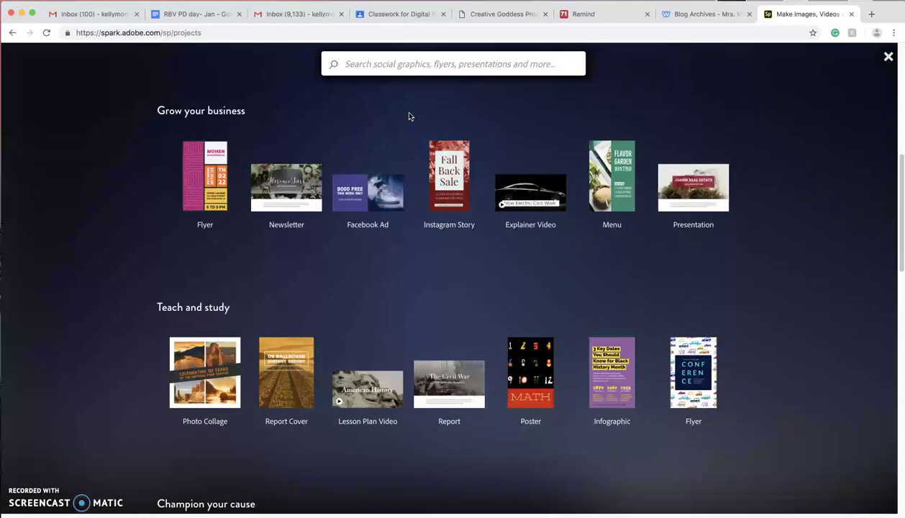
scroll(409, 116, down, 6)
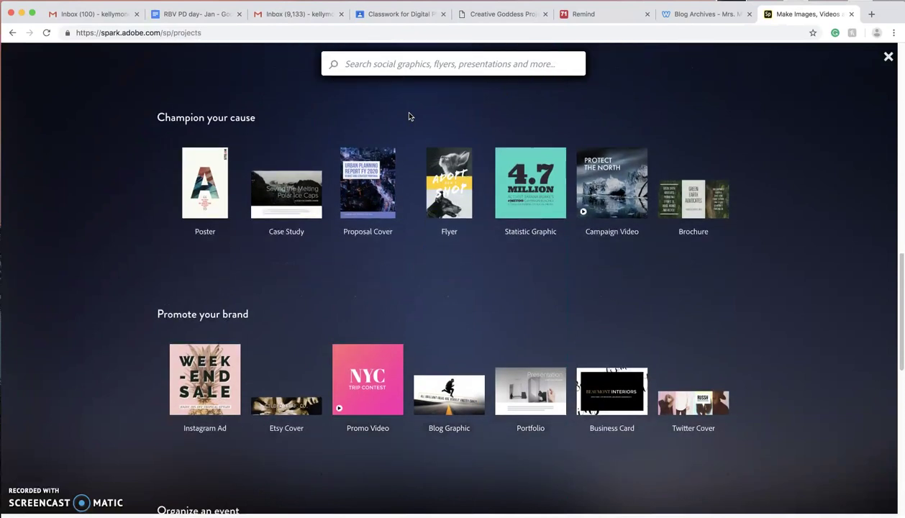
scroll(409, 115, down, 3)
scroll(408, 116, down, 1)
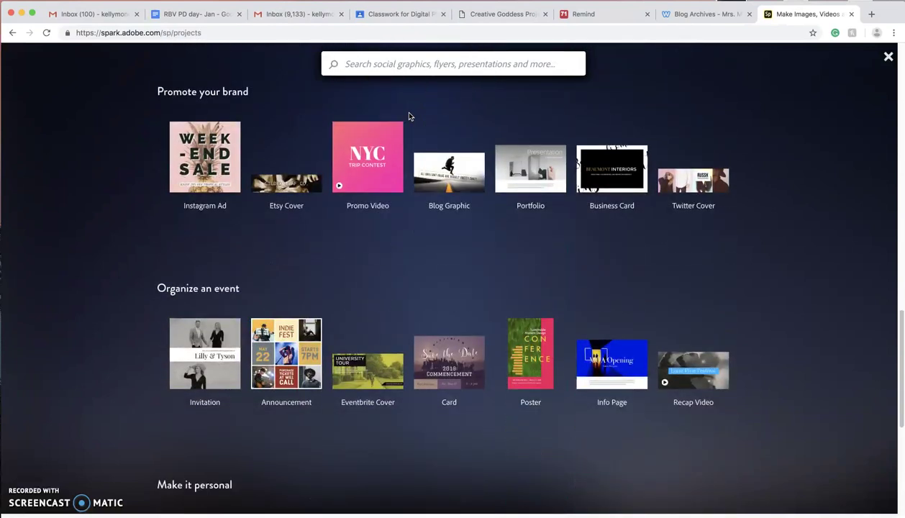
scroll(409, 116, down, 1)
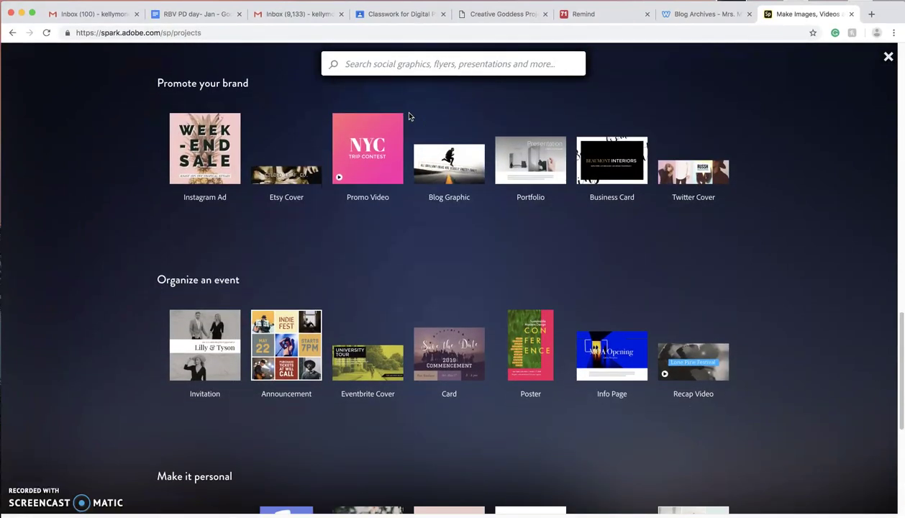
scroll(408, 115, down, 5)
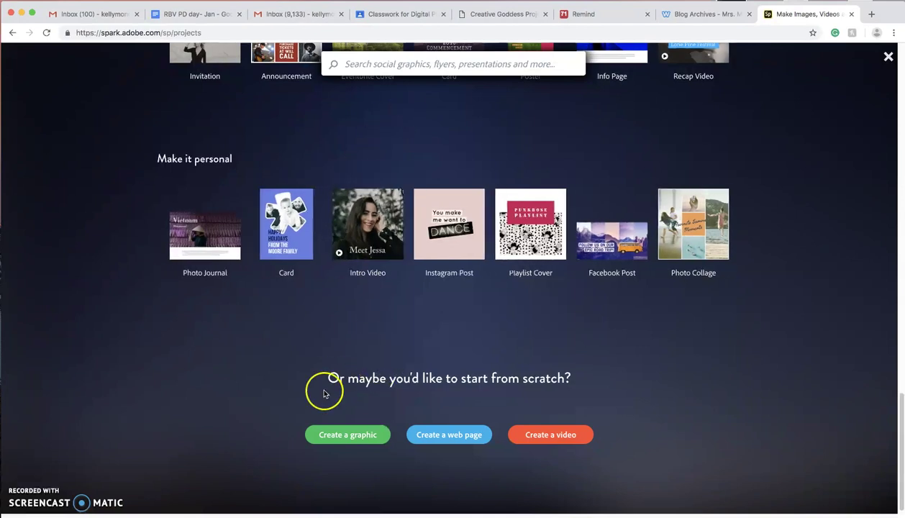
scroll(533, 308, up, 3)
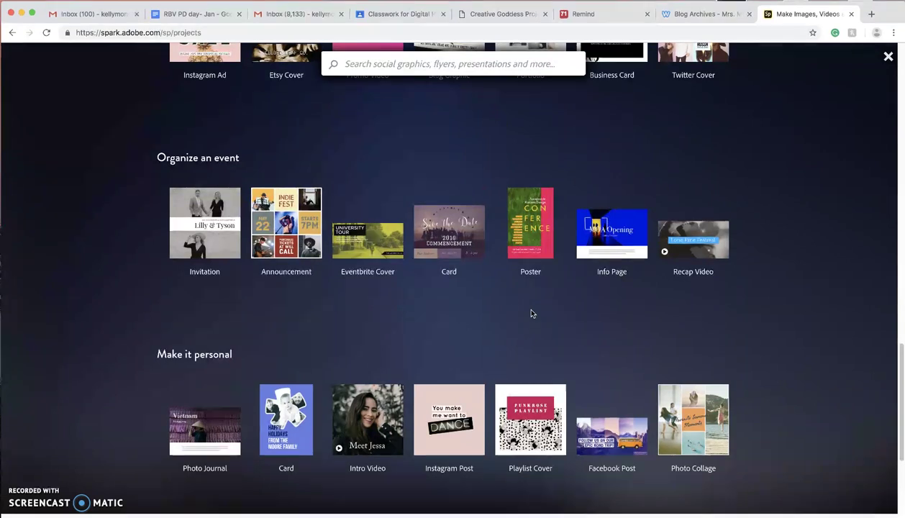
scroll(531, 313, up, 5)
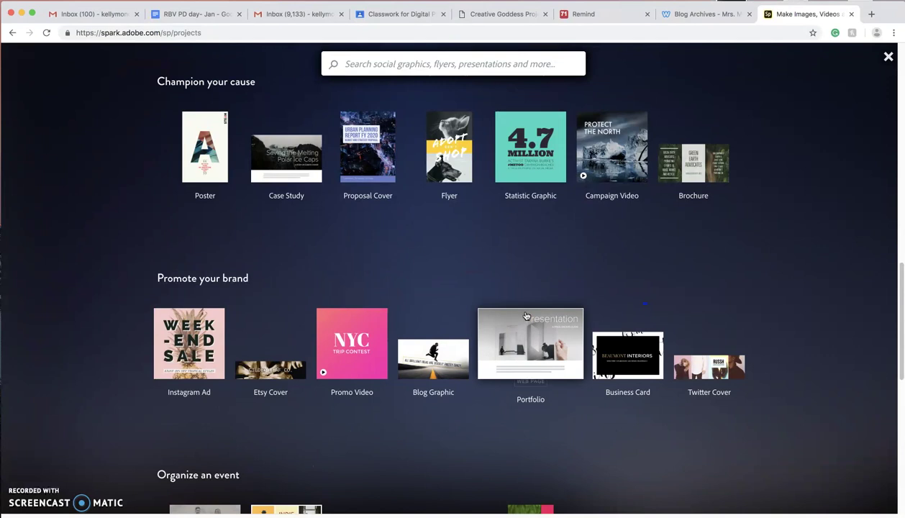
scroll(525, 315, up, 2)
scroll(524, 317, up, 4)
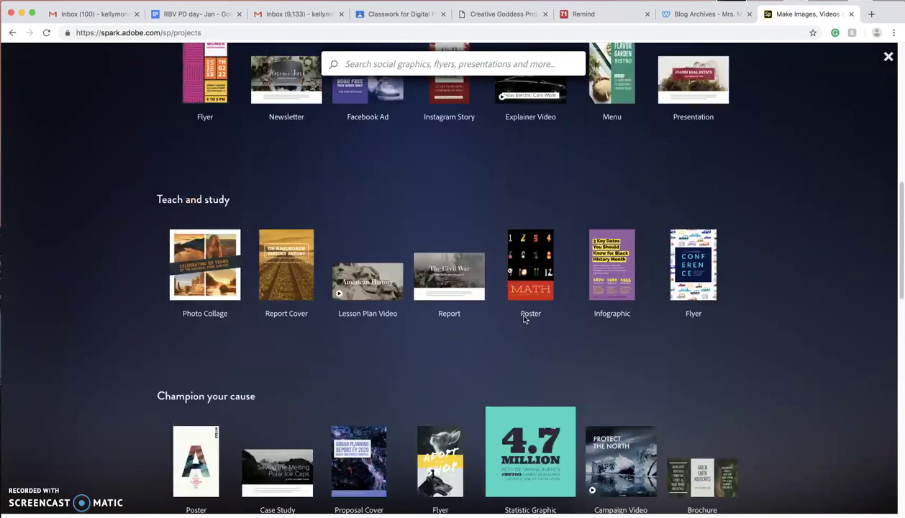
click(487, 351)
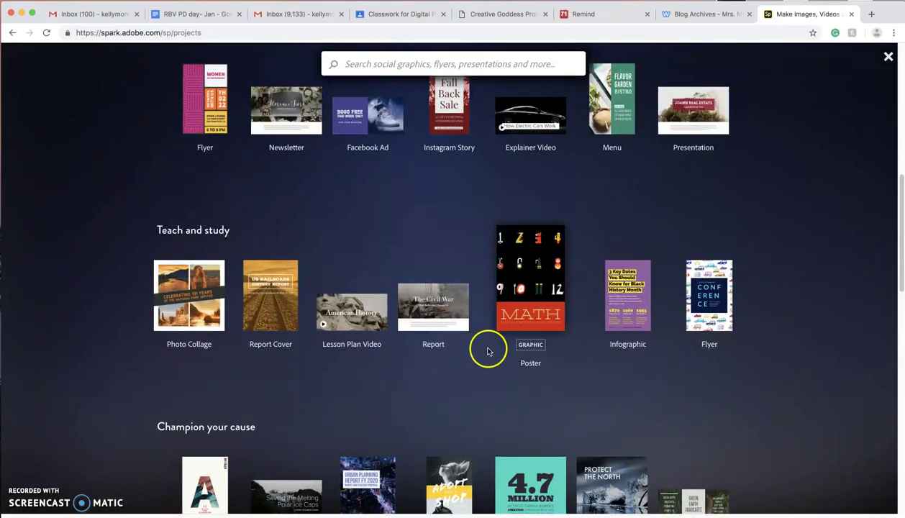
scroll(487, 349, up, 1)
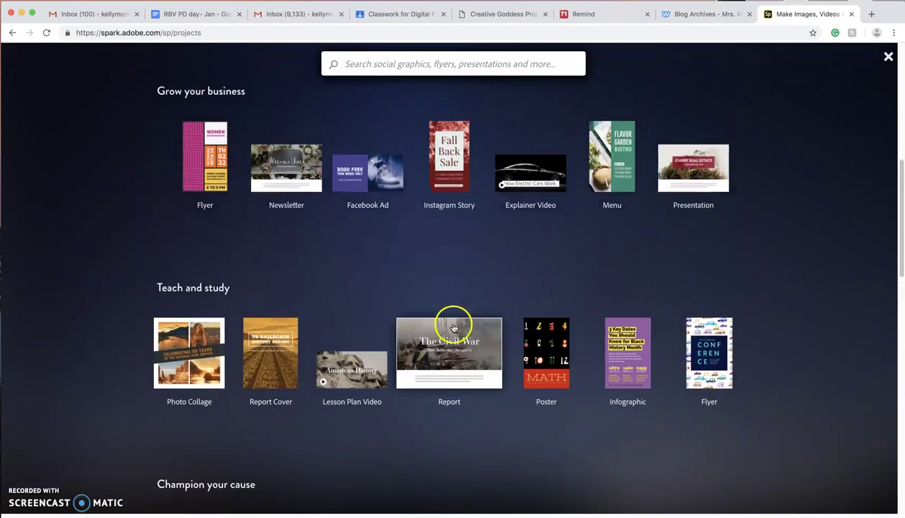
scroll(453, 328, up, 7)
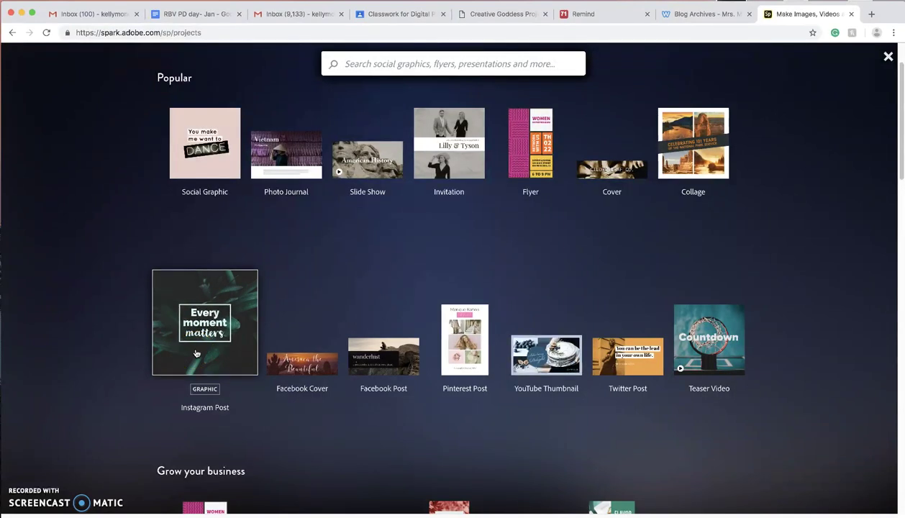
Step: Start an Instagram Post from the 'Every moment matters' template, trying grid layouts before keeping Simple
click(195, 352)
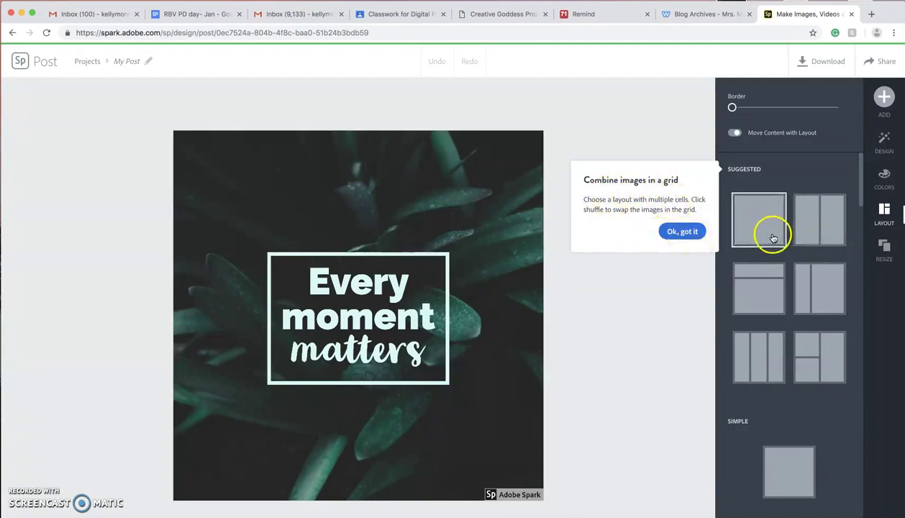
click(814, 236)
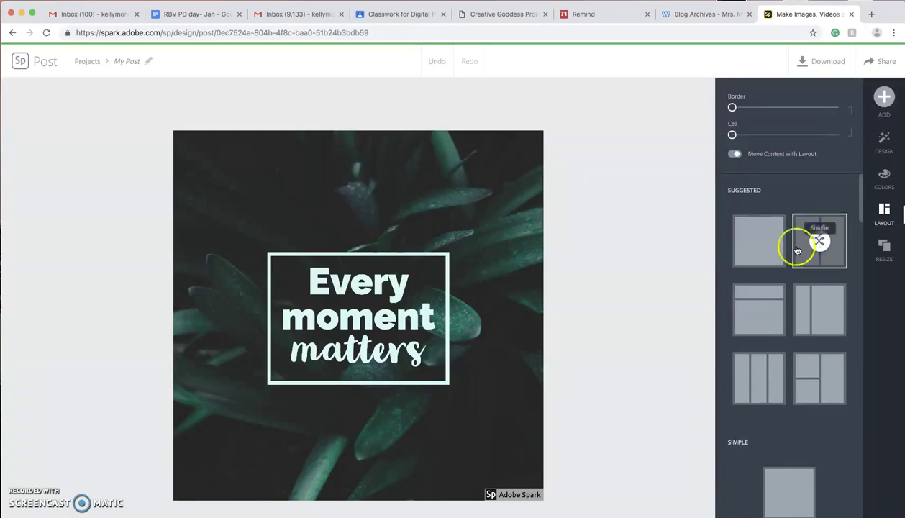
click(749, 302)
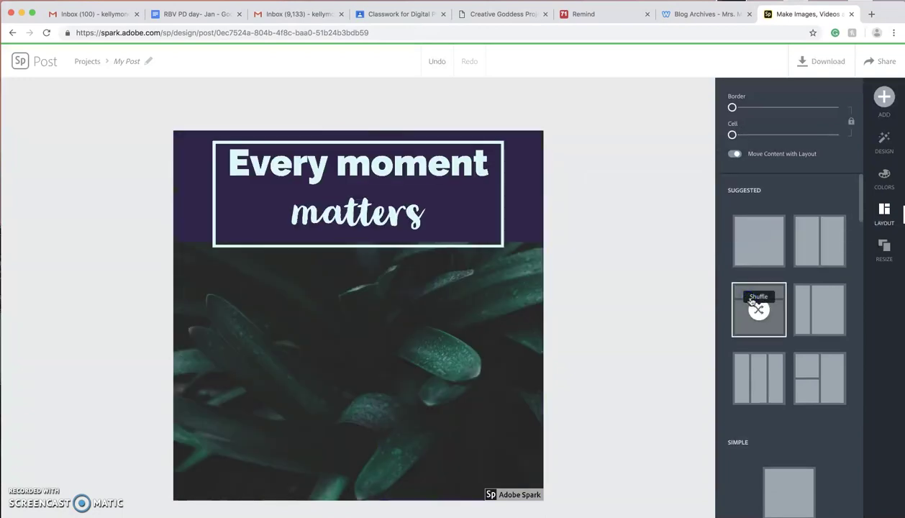
click(832, 301)
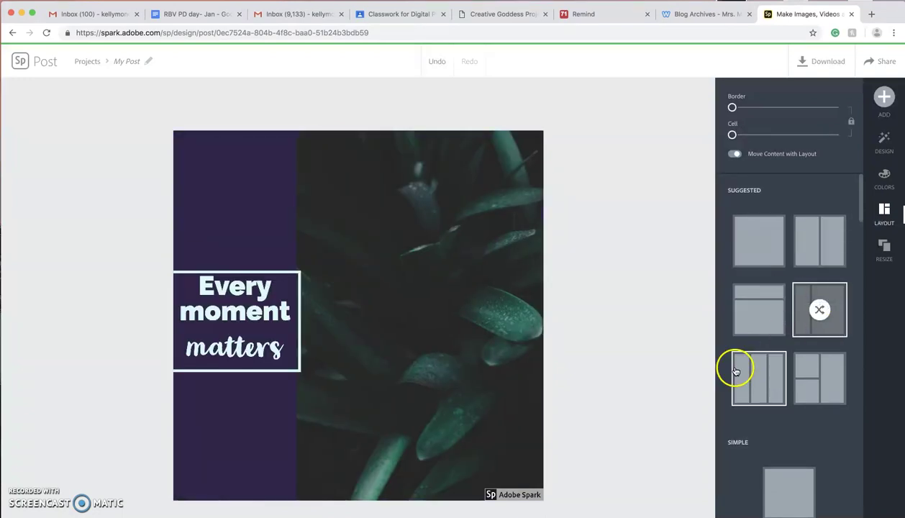
scroll(850, 397, down, 2)
click(798, 392)
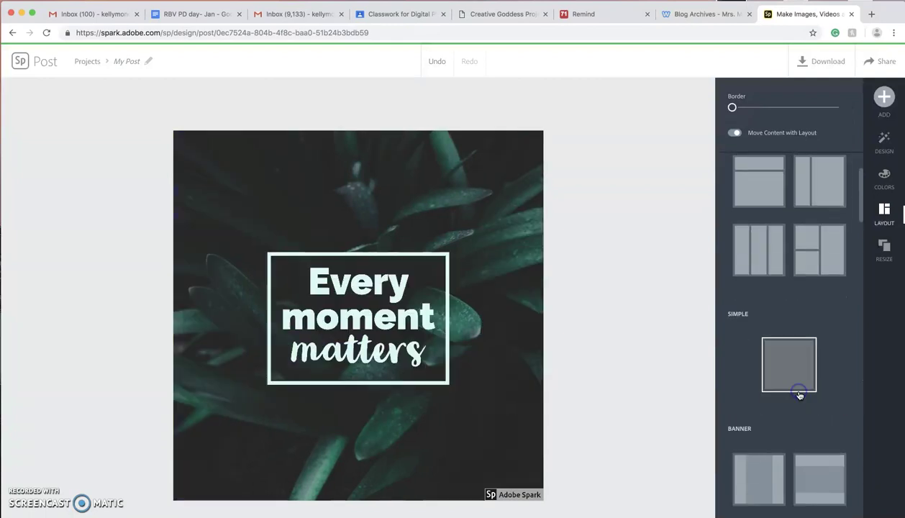
scroll(800, 394, down, 1)
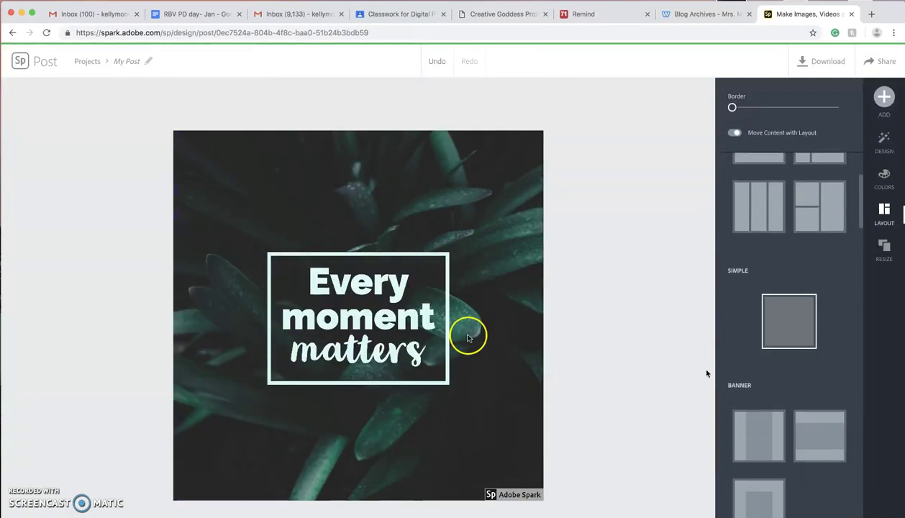
Step: Replace the 'Every moment matters' text with the single word 'Create'
click(341, 296)
click(343, 295)
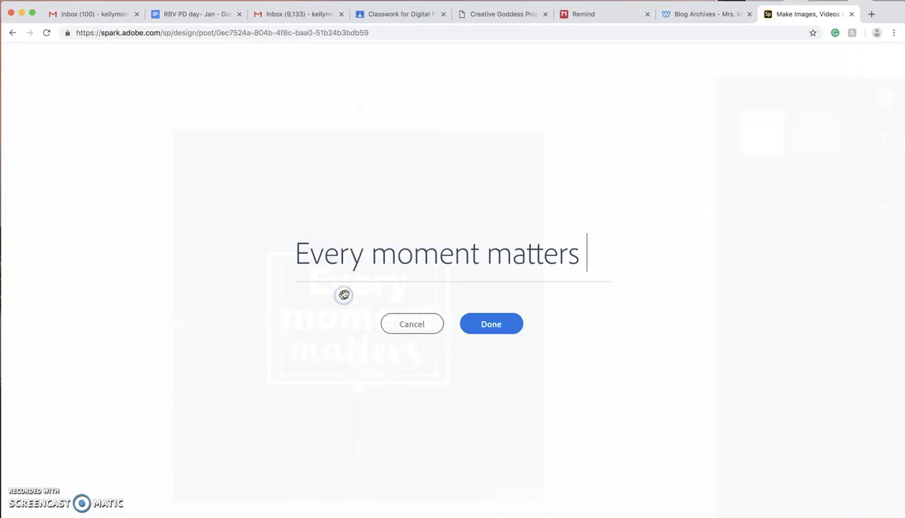
drag(575, 254, 277, 241)
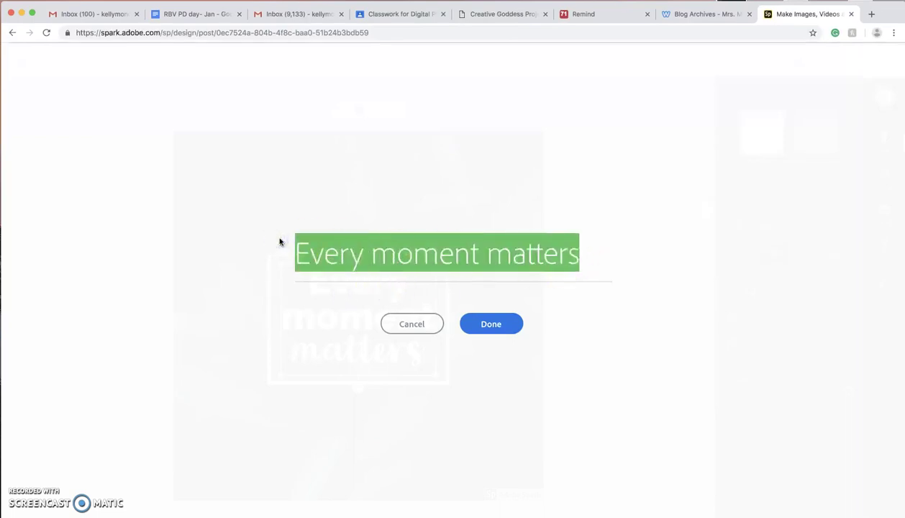
text(Create)
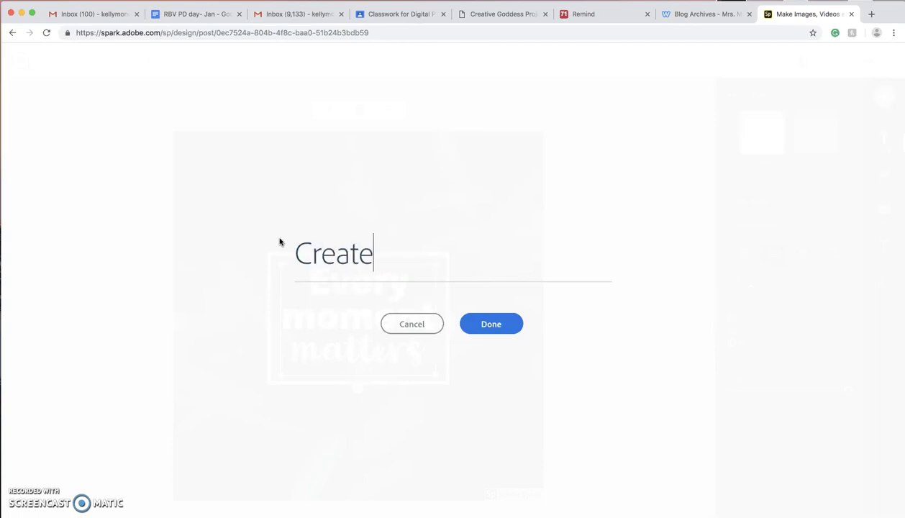
click(477, 322)
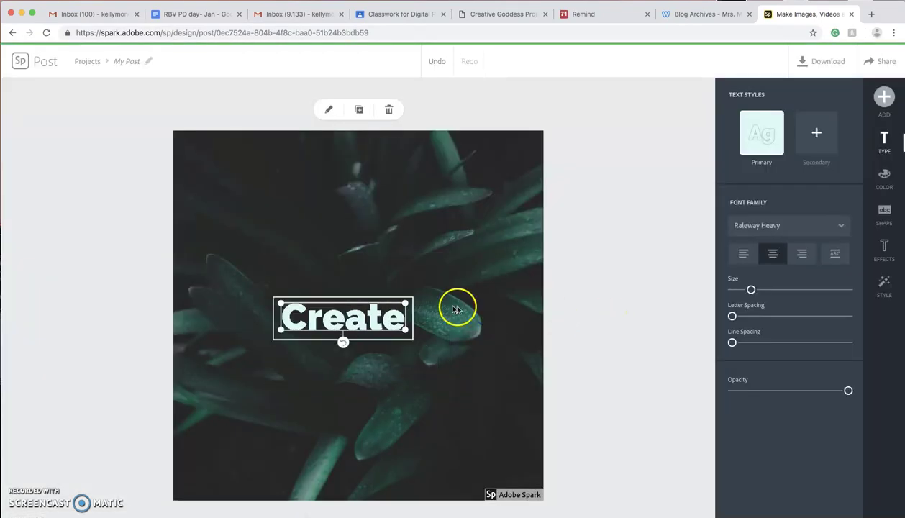
Step: Enlarge the Create text and move it to the centre of the leaf photo
click(414, 343)
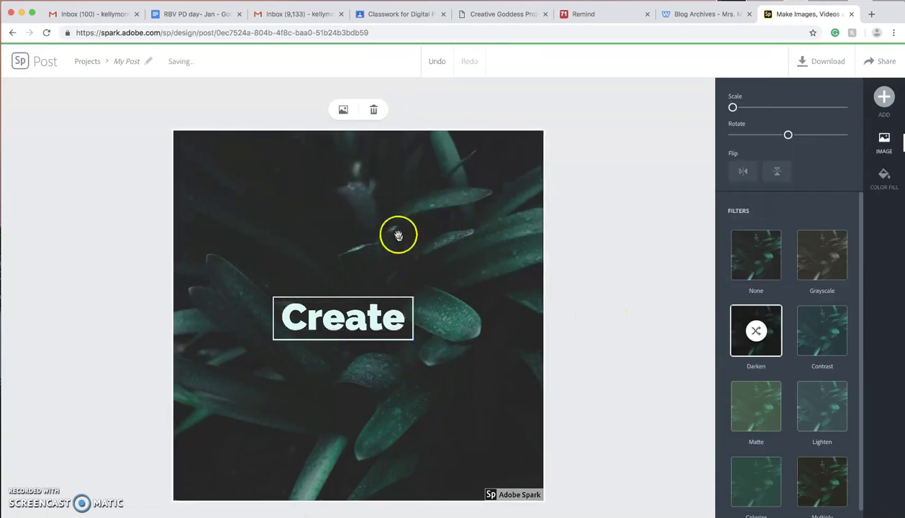
click(342, 300)
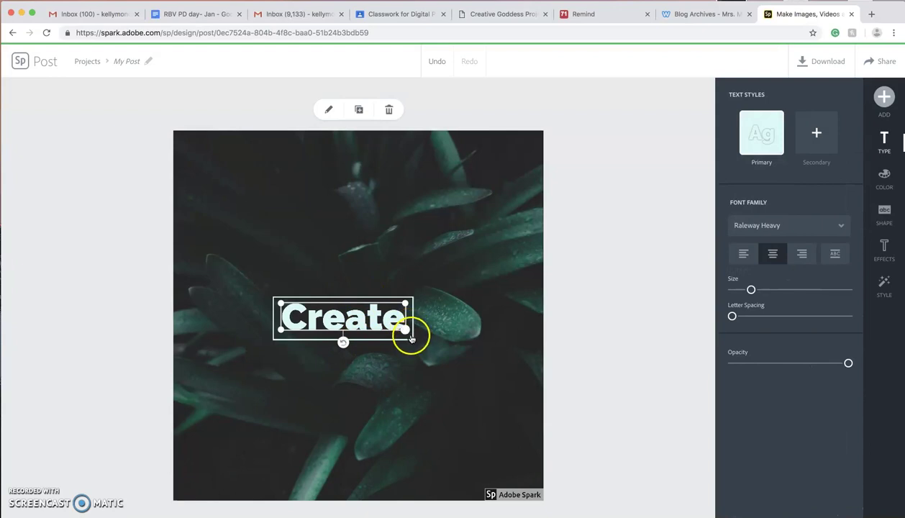
drag(407, 335, 381, 319)
click(317, 315)
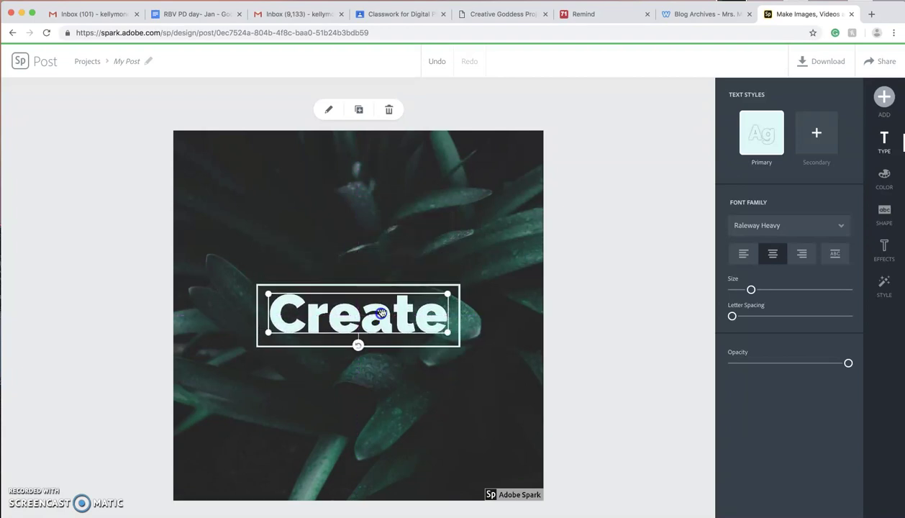
click(580, 295)
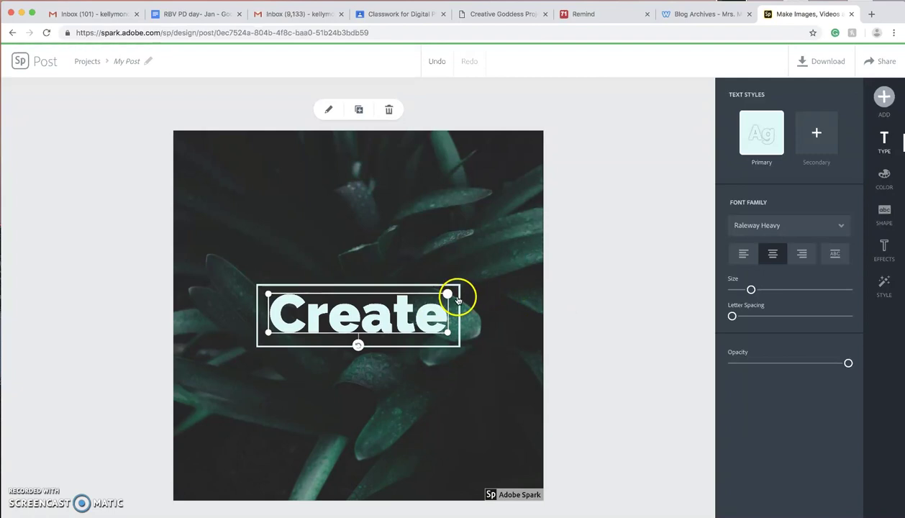
click(509, 238)
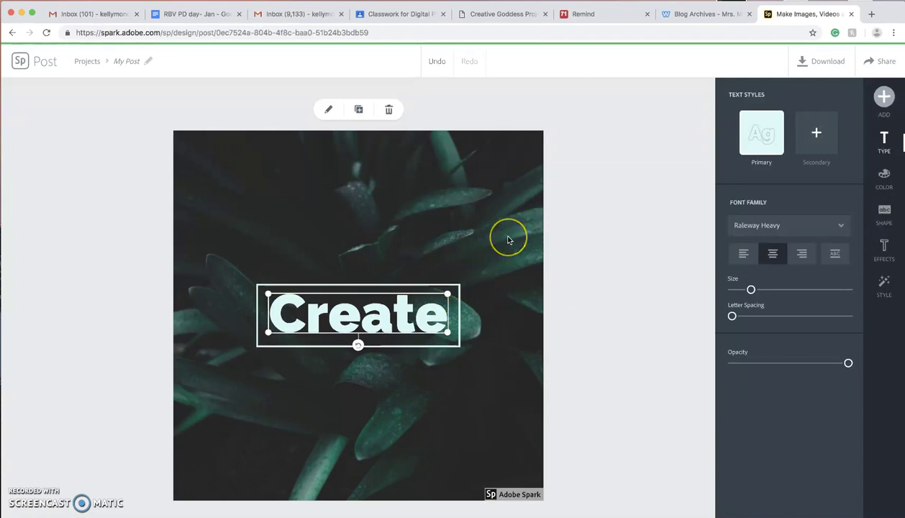
Step: Try left alignment, then right-align the Create text
click(507, 229)
click(451, 234)
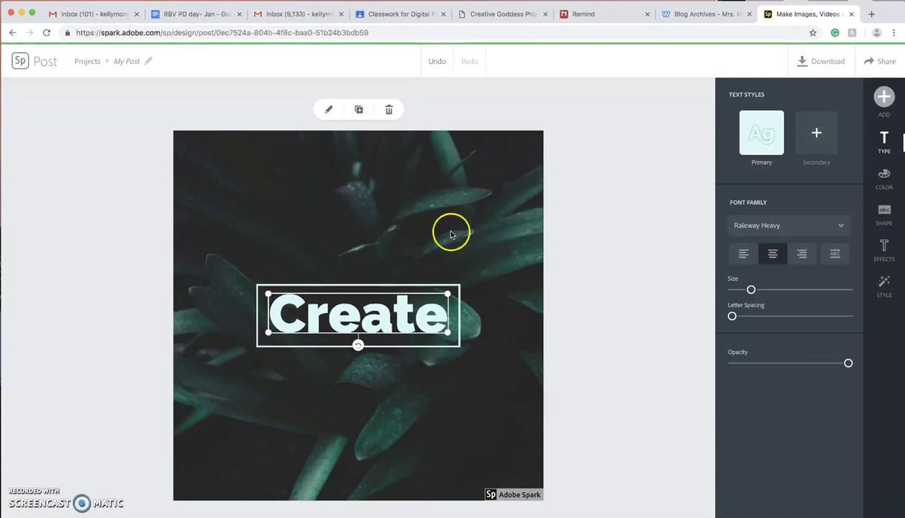
click(744, 256)
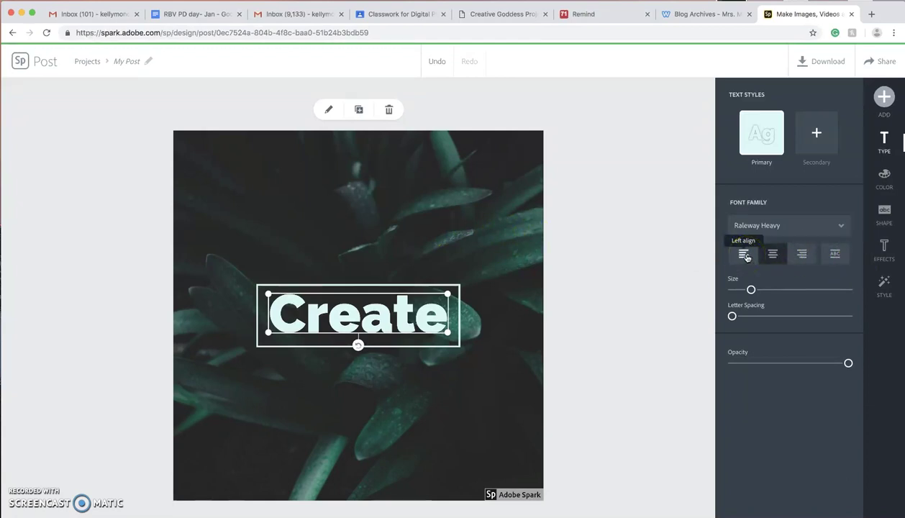
click(793, 258)
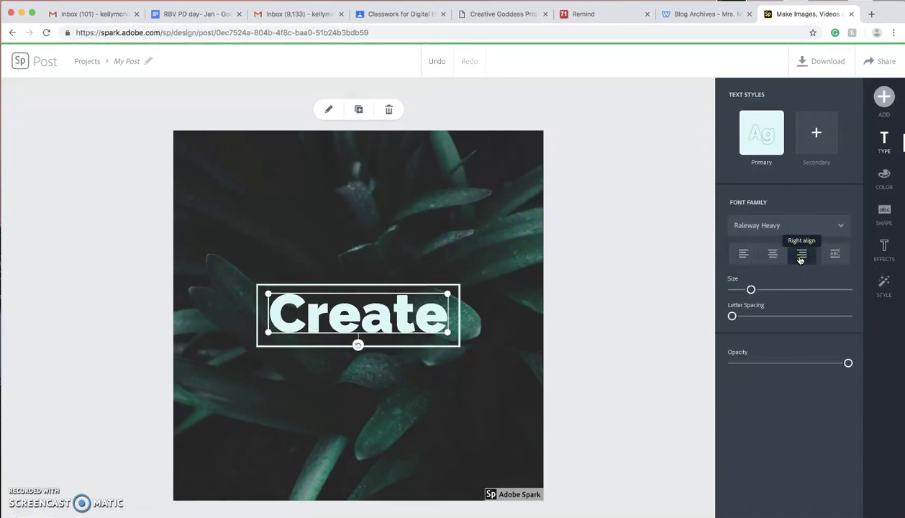
click(801, 257)
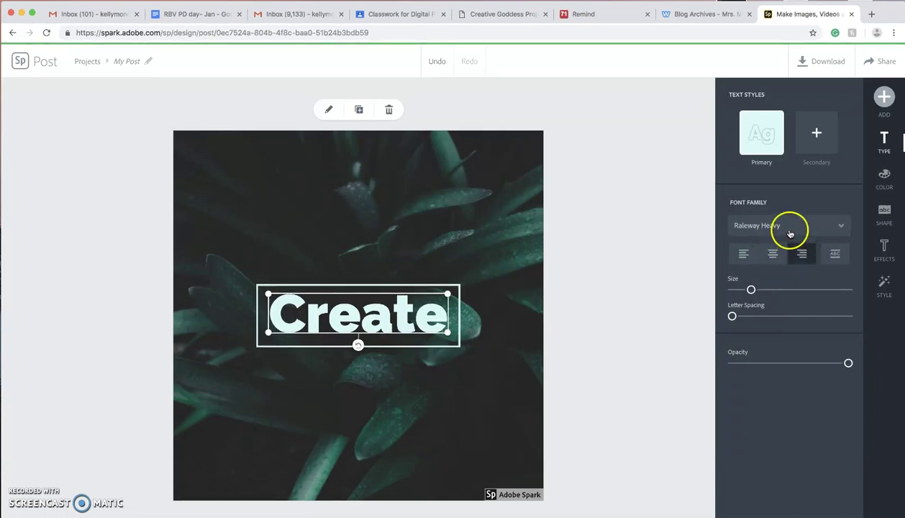
Step: Try Seaweed Script, Stencil Std Bold and Ultra fonts, then set Playfair Display Regular
click(790, 231)
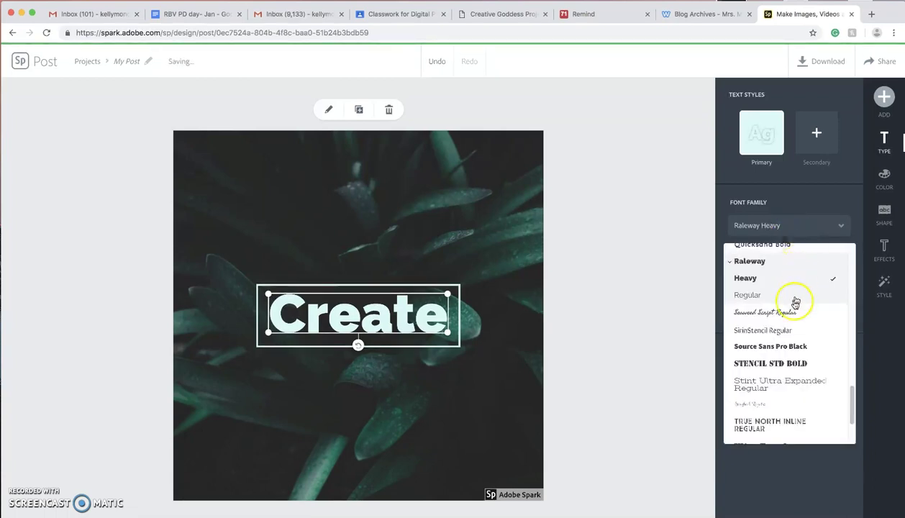
click(783, 317)
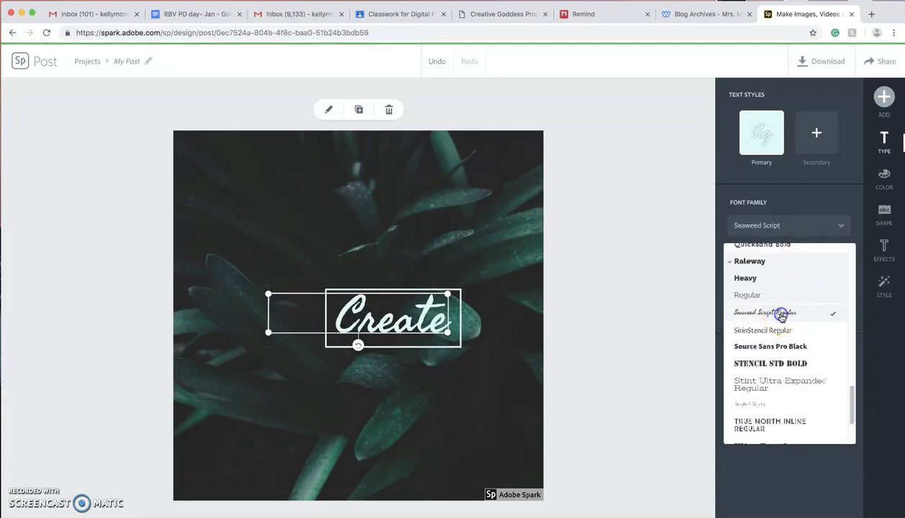
click(783, 364)
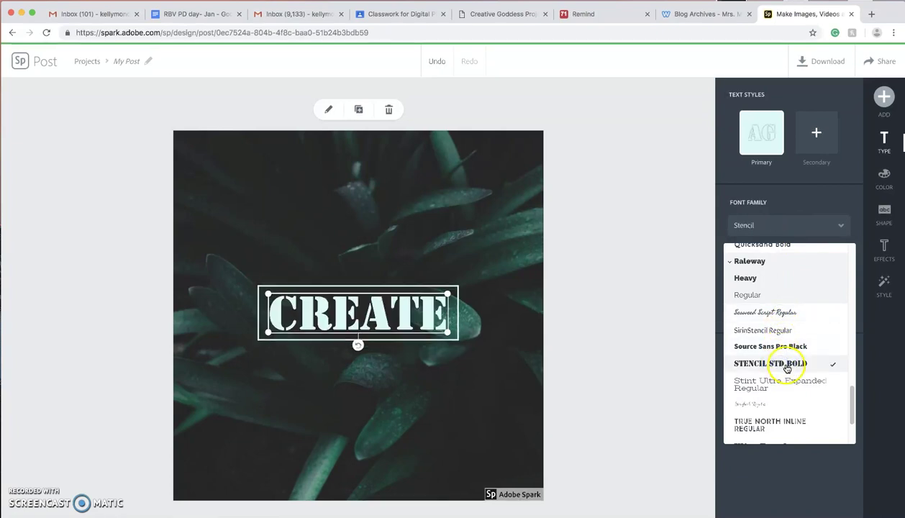
scroll(785, 366, down, 2)
click(783, 382)
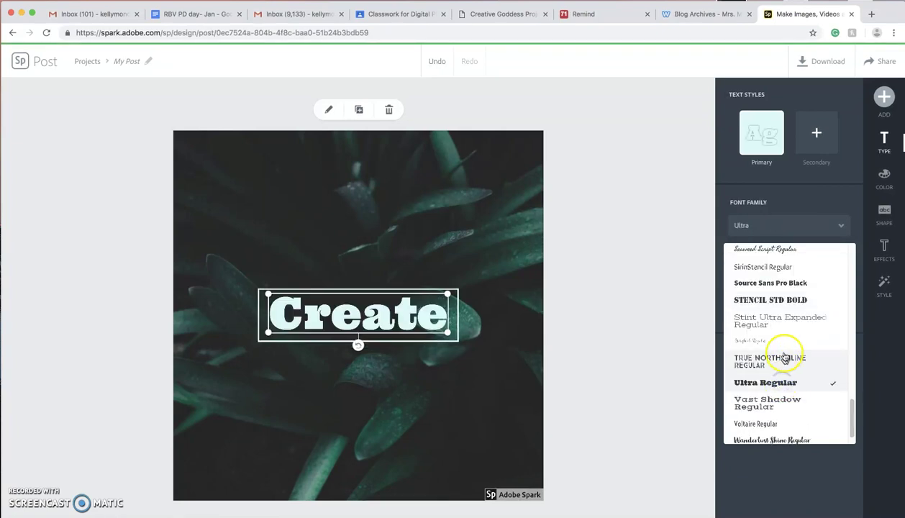
scroll(788, 344, up, 1)
click(780, 319)
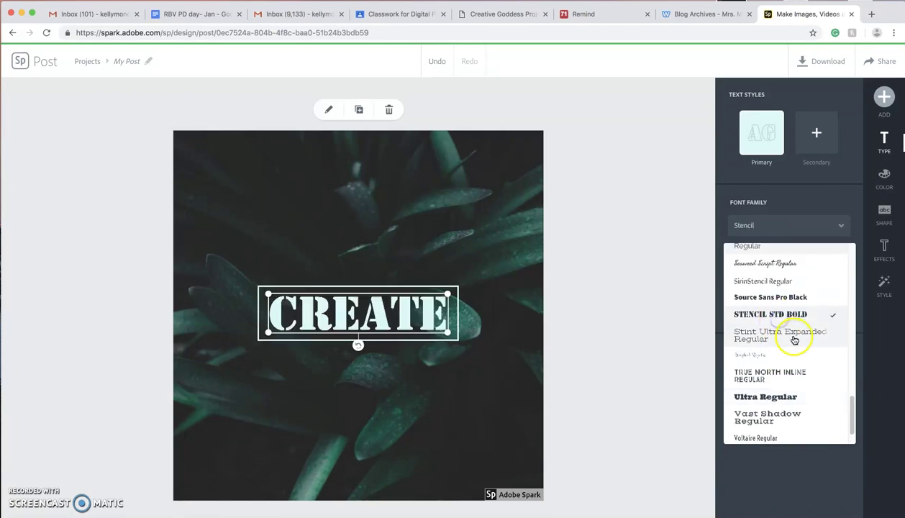
scroll(792, 340, up, 3)
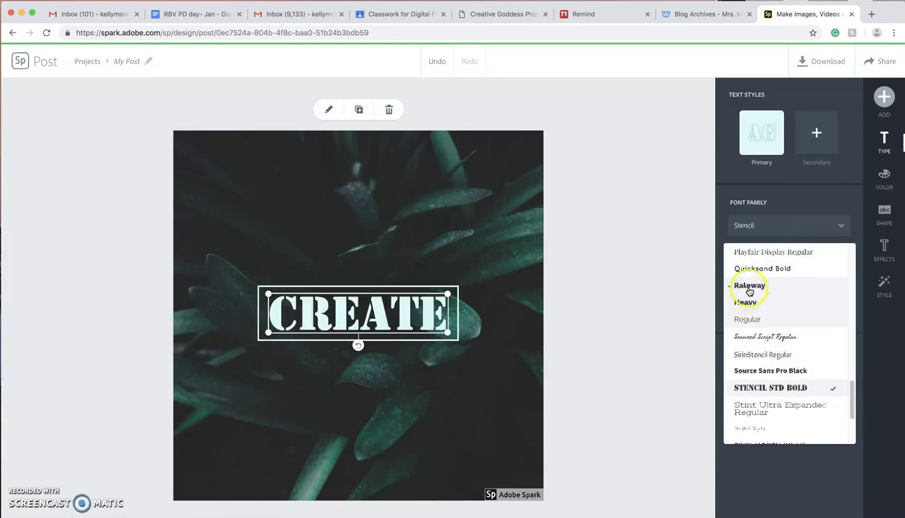
click(747, 287)
click(758, 254)
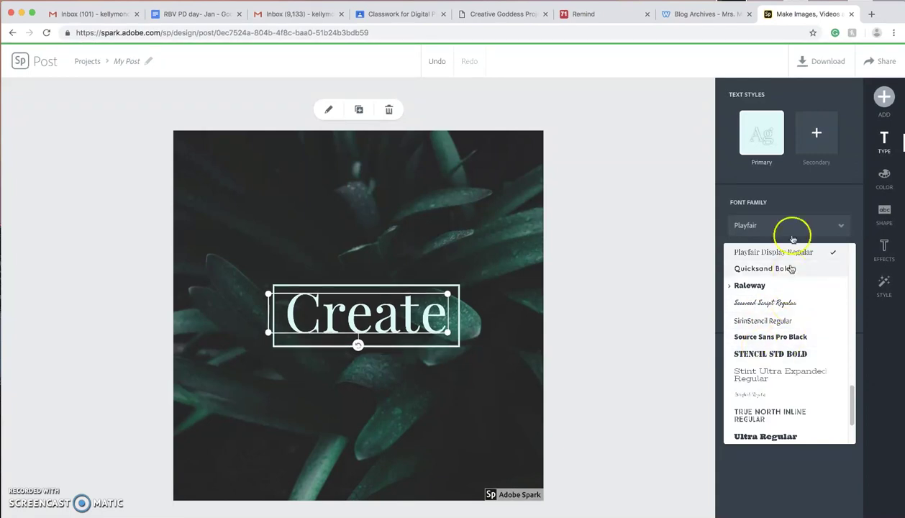
click(790, 208)
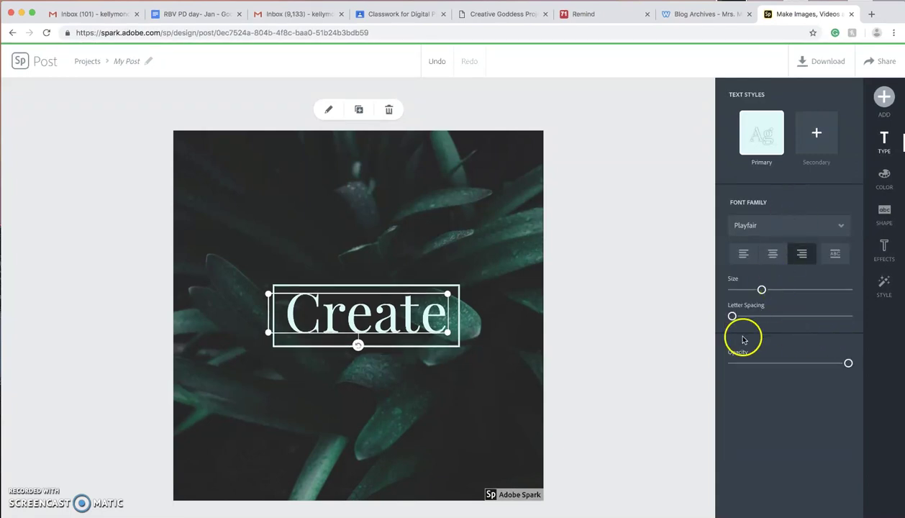
click(510, 336)
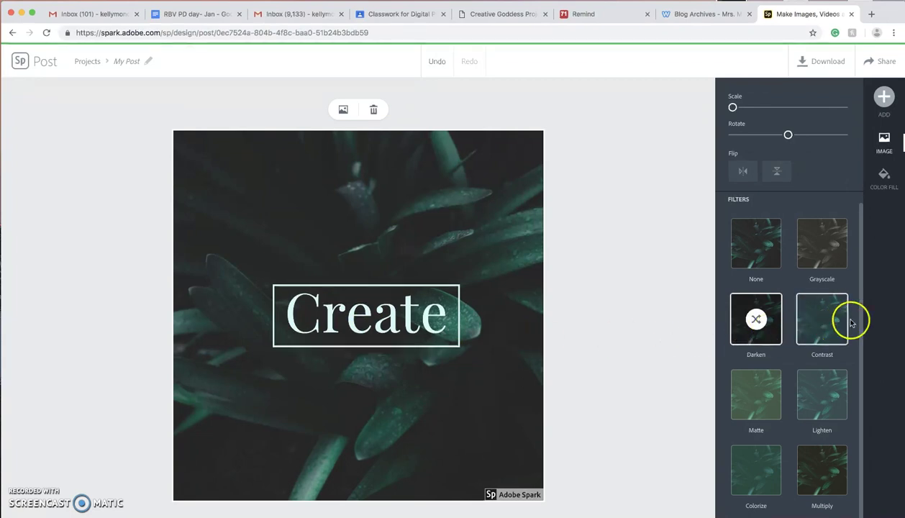
click(883, 146)
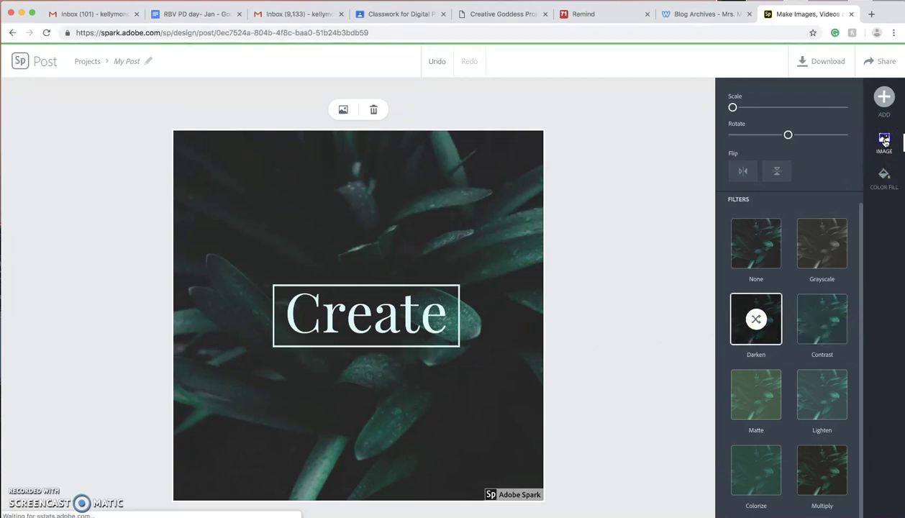
Step: Upload Japanese-garden.jpeg from the Desktop as a new photo in the post
click(884, 97)
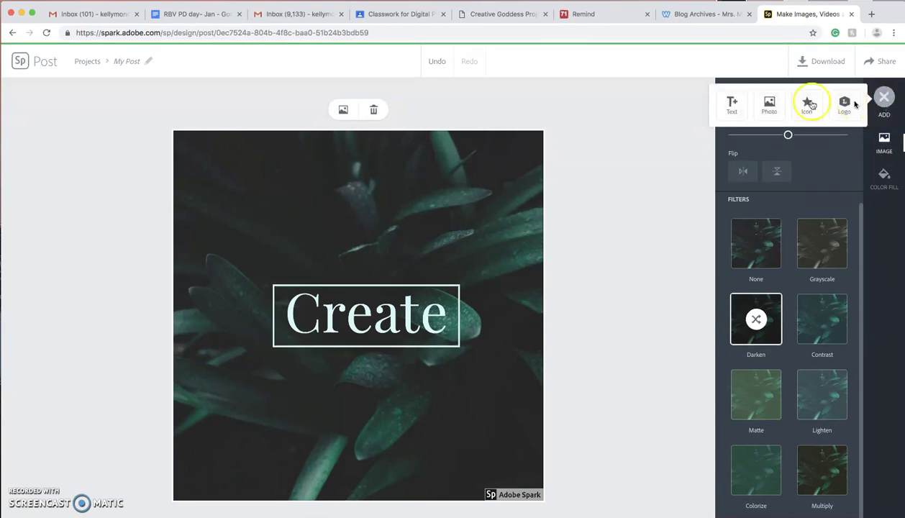
click(769, 101)
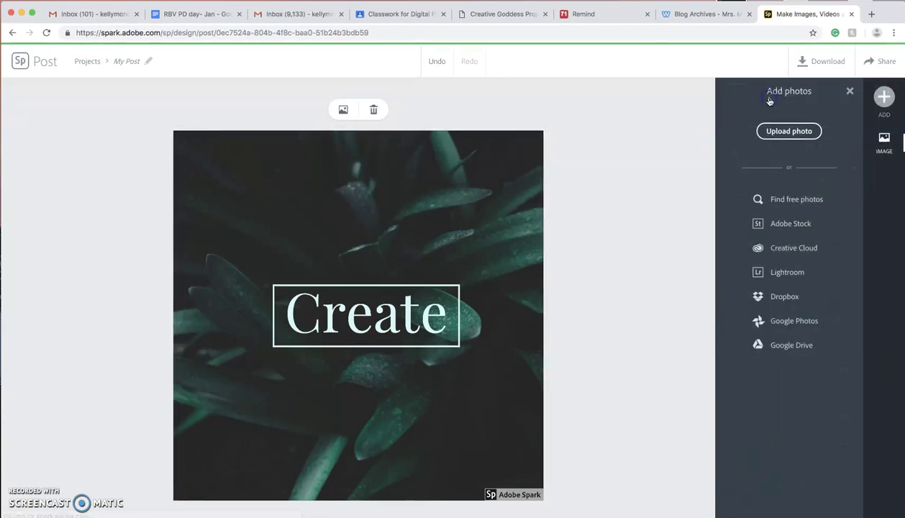
click(790, 131)
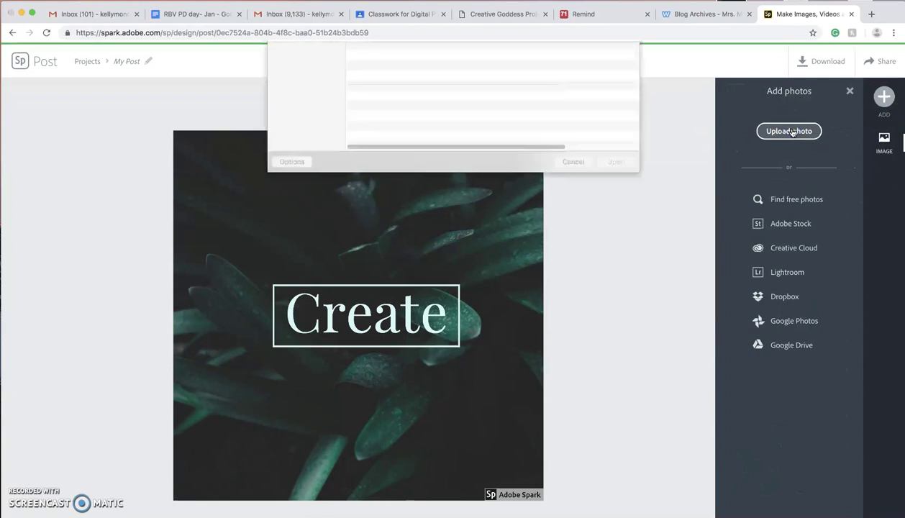
click(379, 80)
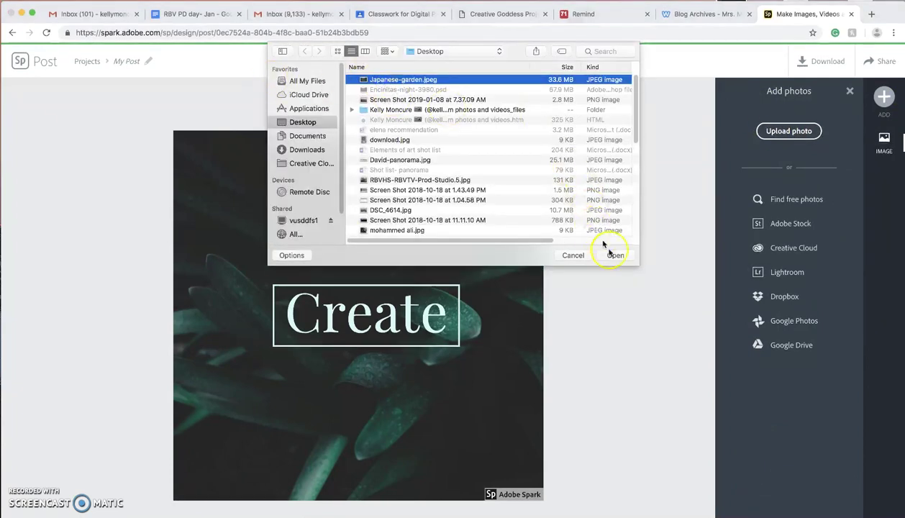
click(616, 259)
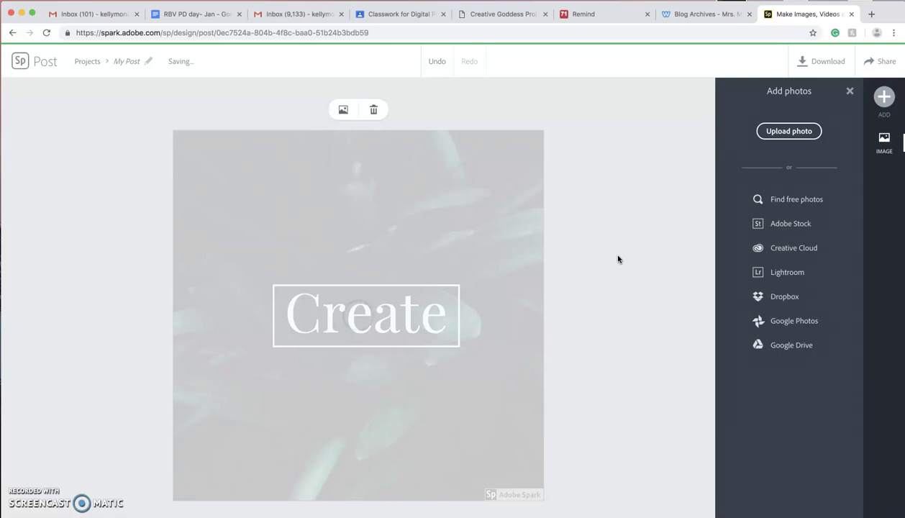
Step: Try several grid layouts and photo arrangements for the leaf and garden photos
click(565, 225)
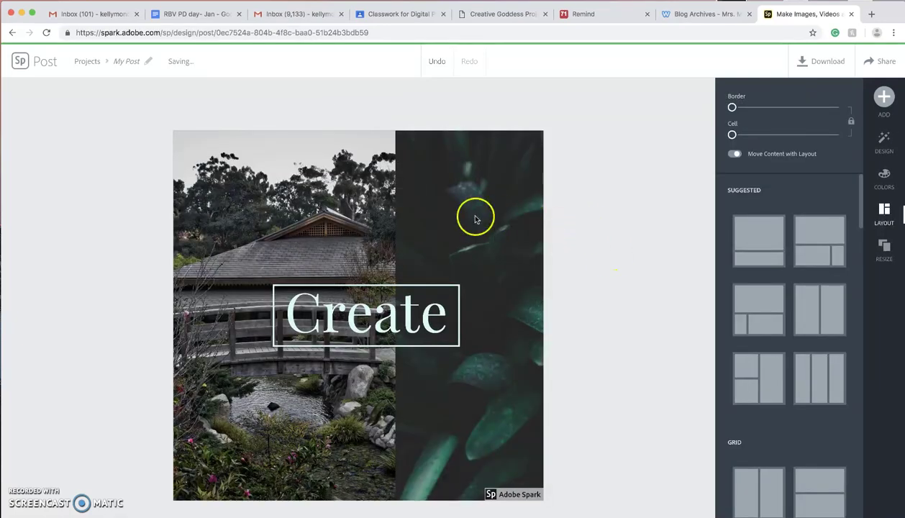
scroll(800, 389, down, 10)
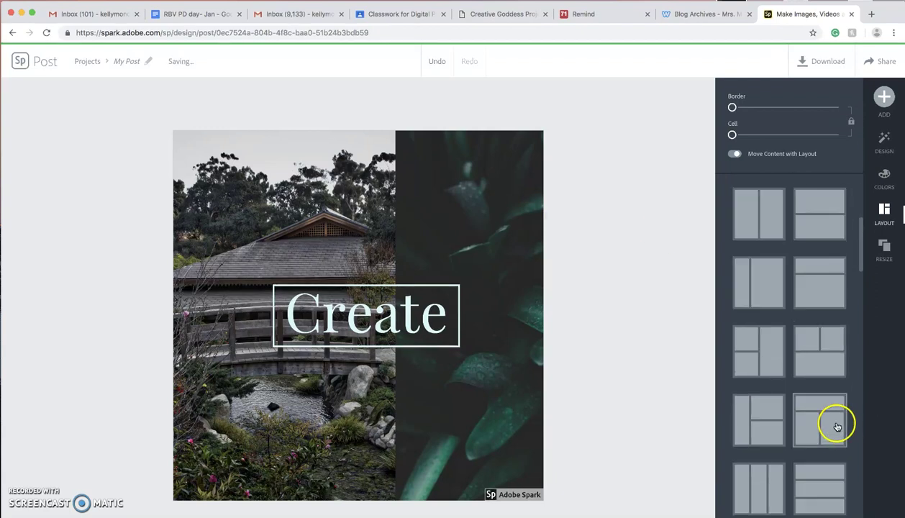
scroll(837, 424, up, 10)
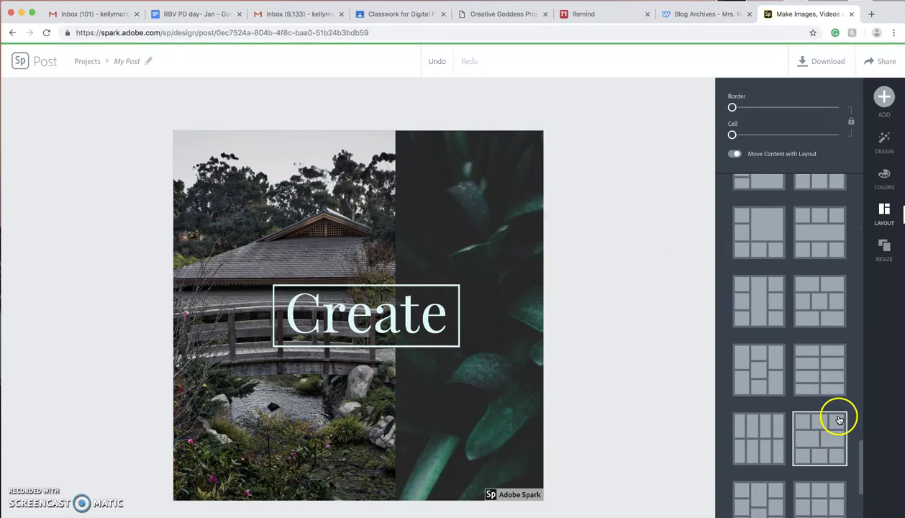
scroll(835, 420, down, 3)
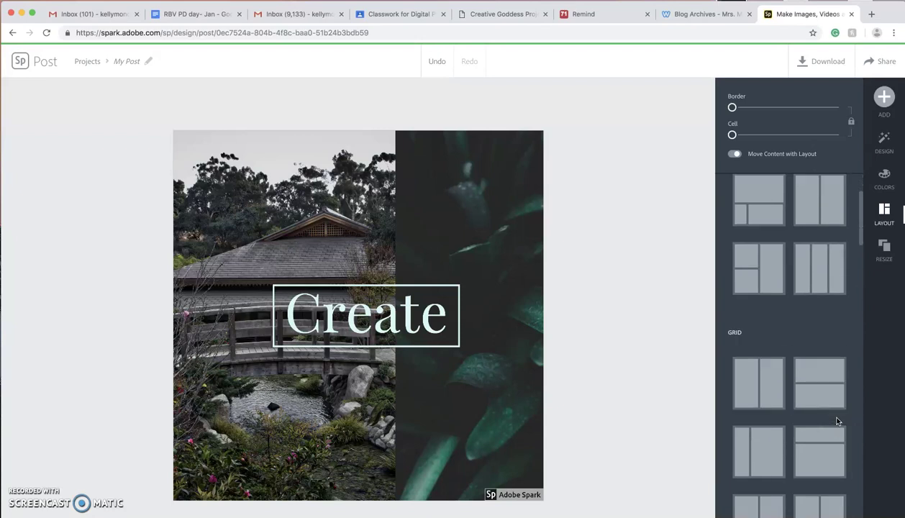
click(777, 398)
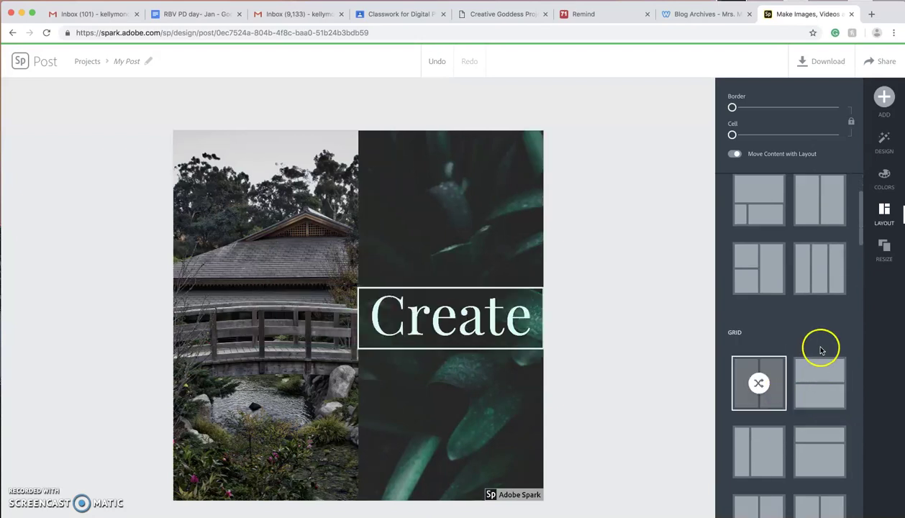
scroll(820, 344, up, 2)
click(758, 249)
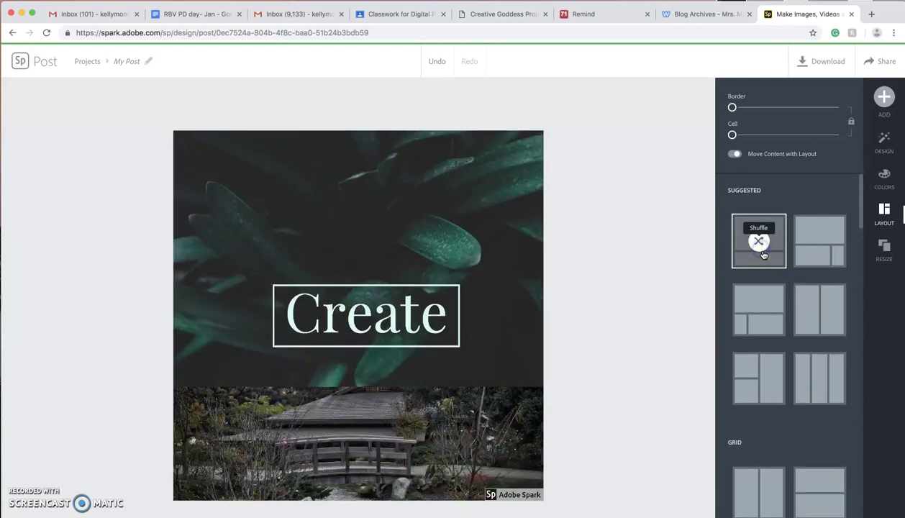
click(815, 247)
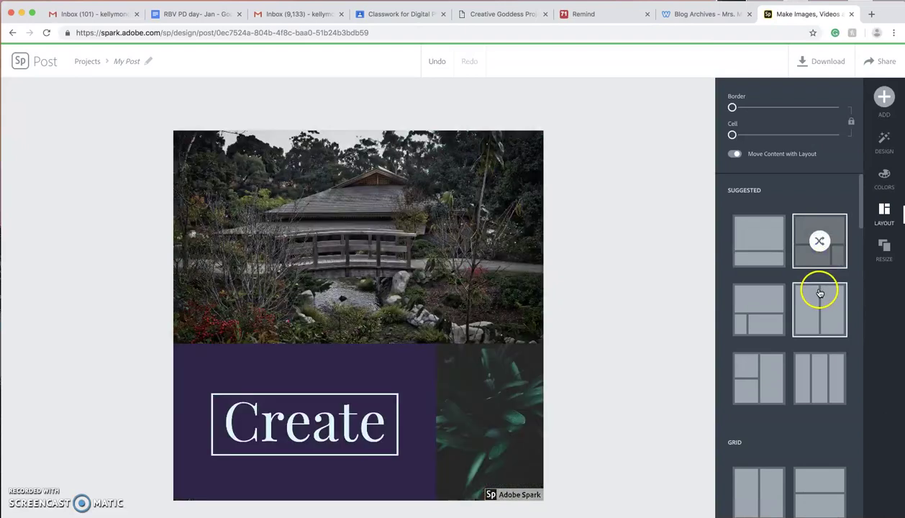
click(883, 143)
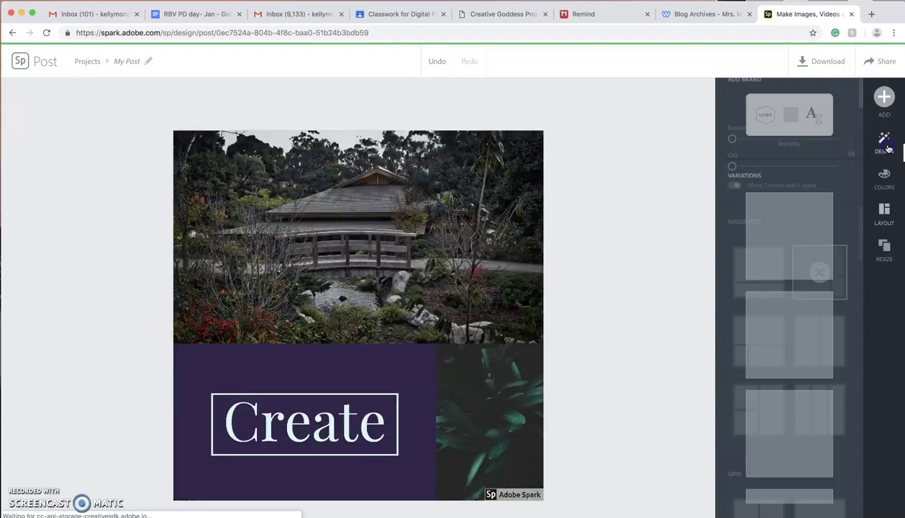
click(883, 210)
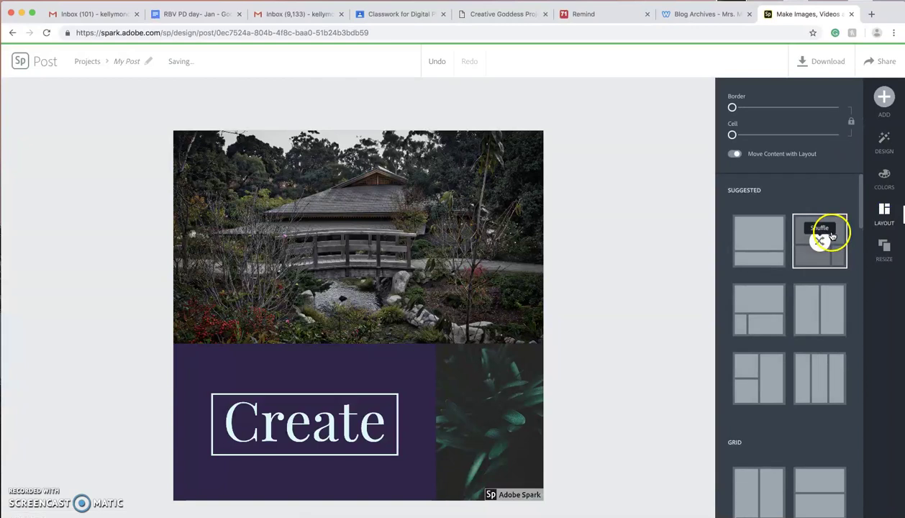
scroll(855, 268, down, 5)
scroll(853, 293, down, 3)
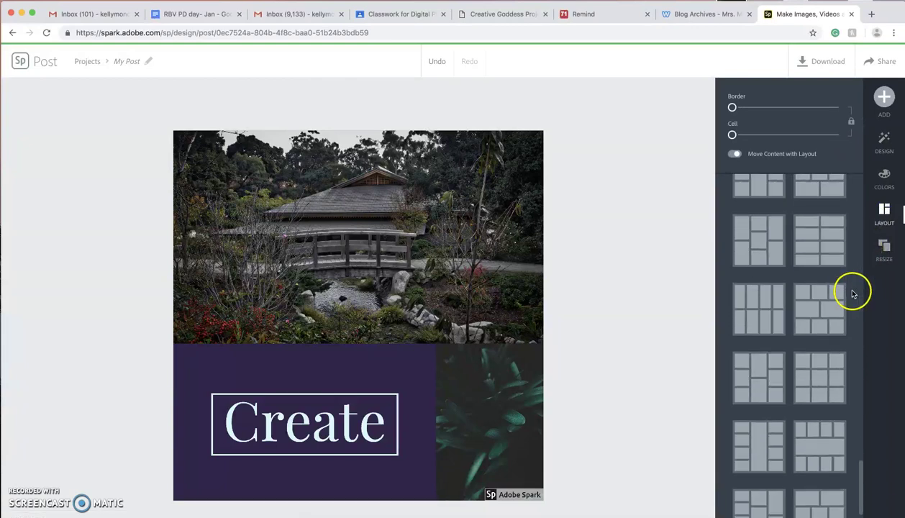
scroll(854, 293, up, 5)
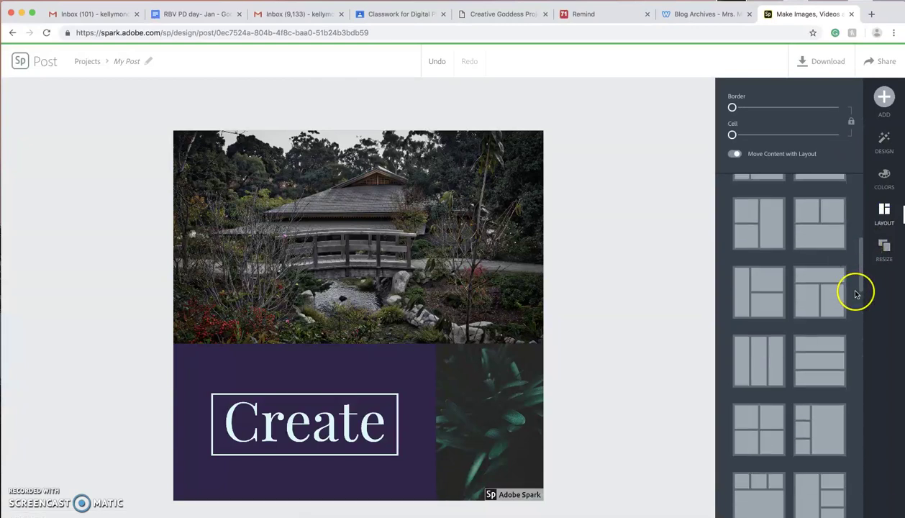
scroll(855, 293, up, 2)
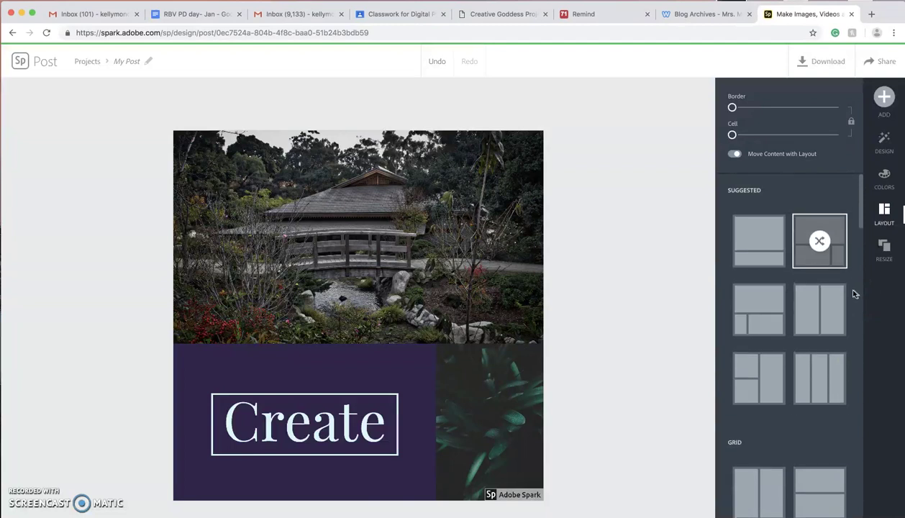
Step: Add a light border and switch to the two-row grid with the garden photo on top
mouse_move(732, 108)
mouse_down()
mouse_move(759, 111)
mouse_move(751, 108)
mouse_up()
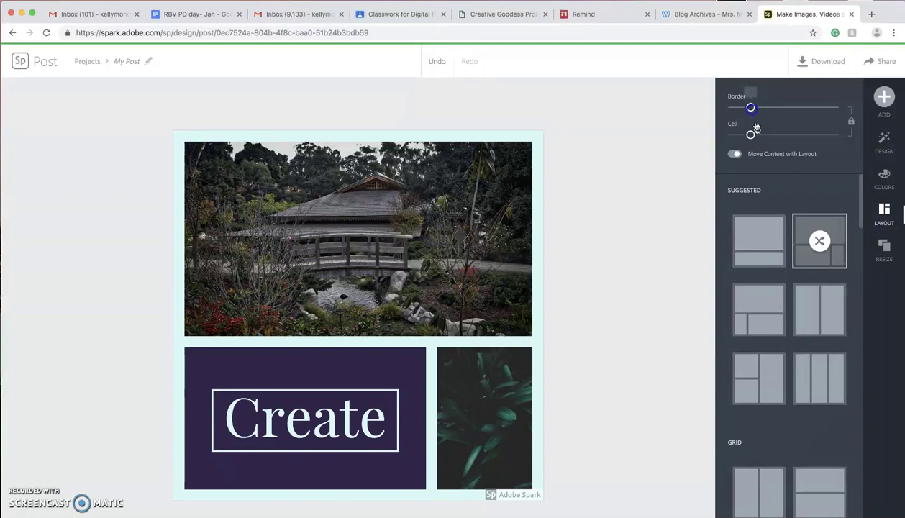
click(775, 230)
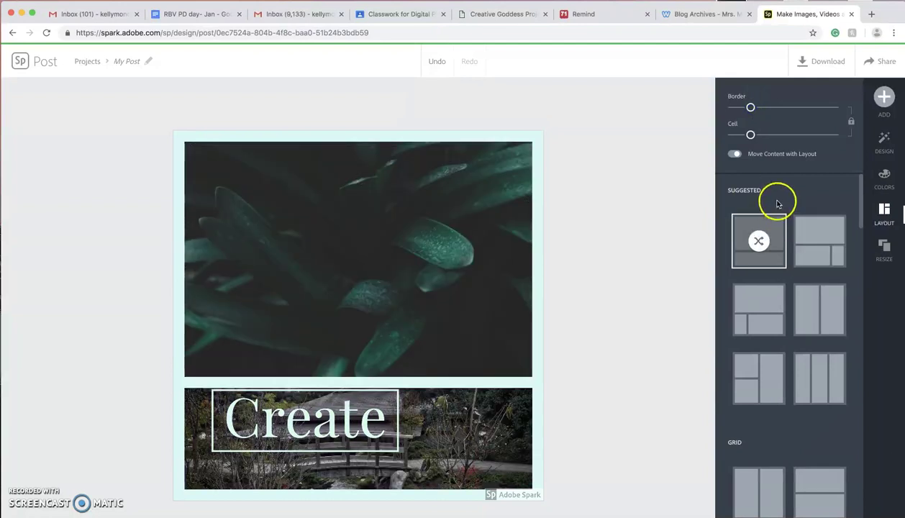
scroll(773, 320, down, 2)
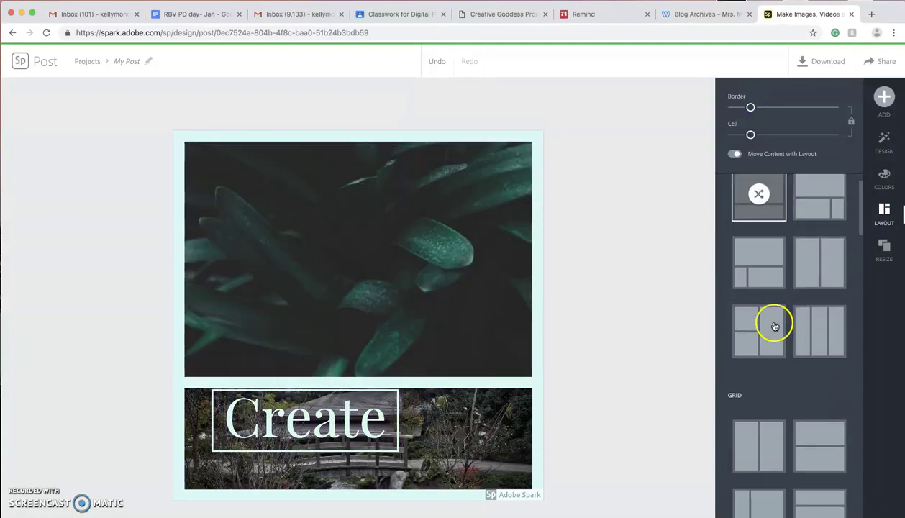
click(827, 404)
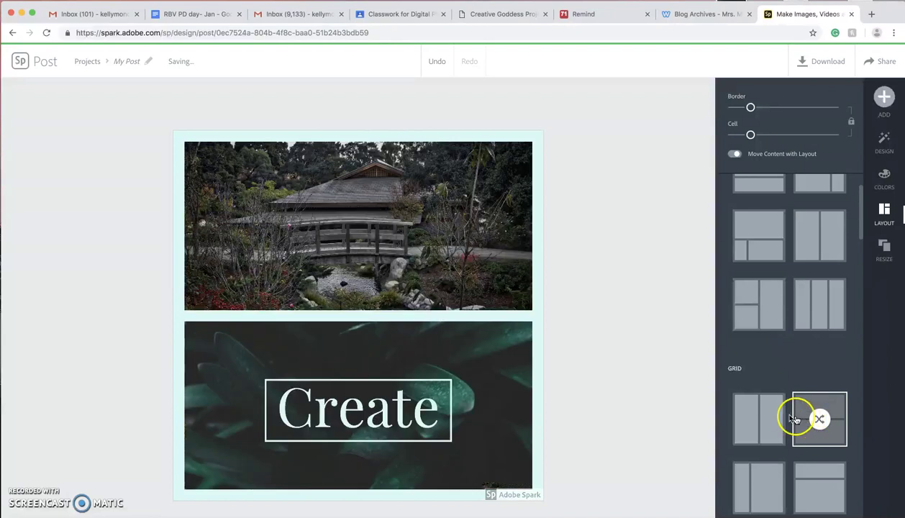
Step: Select the leaves photo and try removing the Adobe Spark watermark, declining the logo offer
click(441, 359)
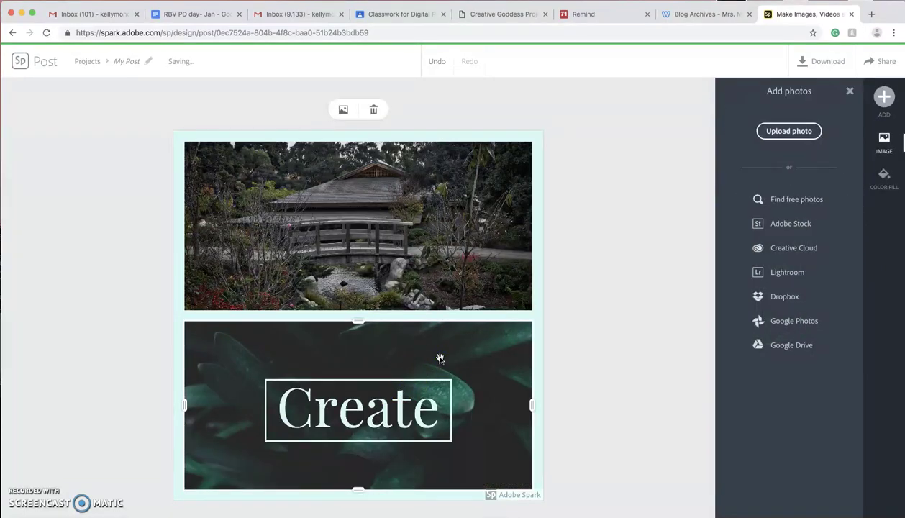
right_click(440, 358)
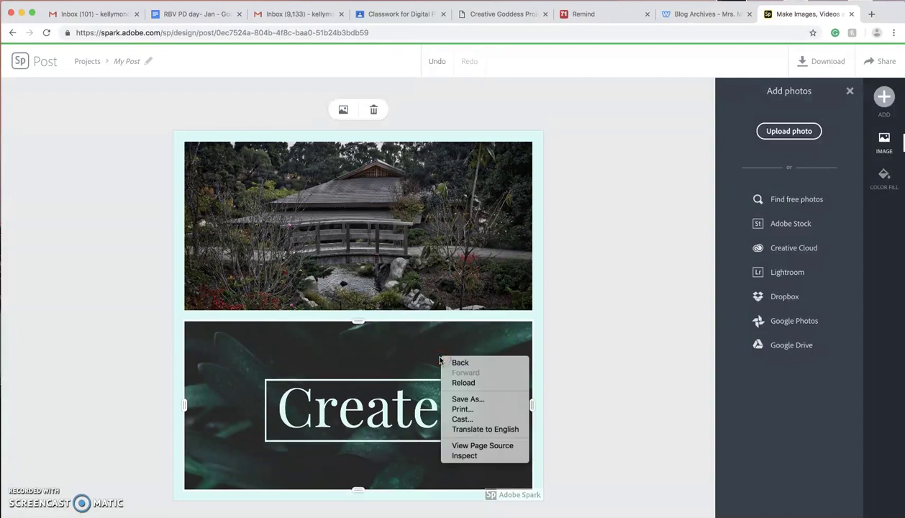
click(425, 354)
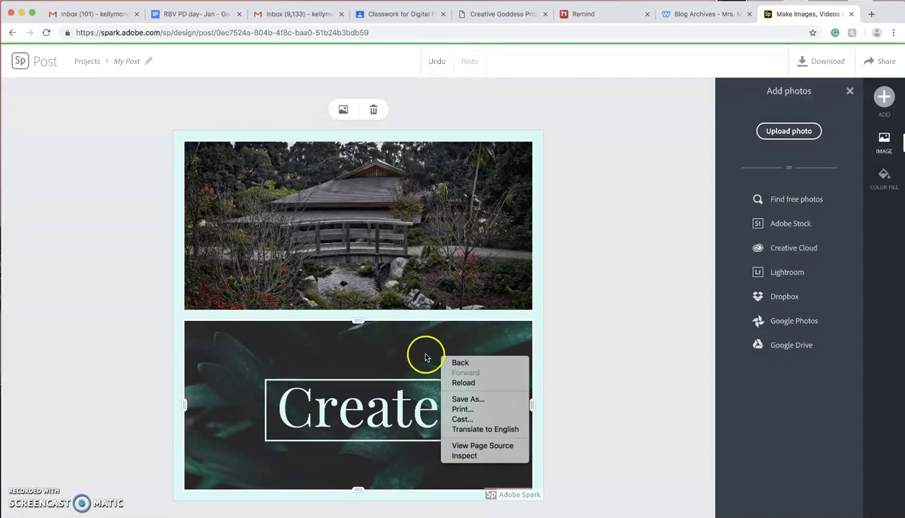
click(518, 495)
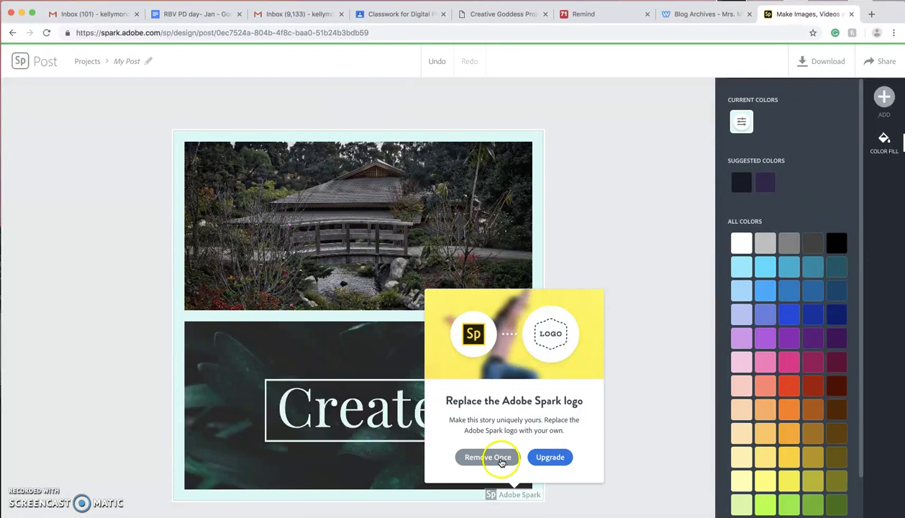
click(632, 449)
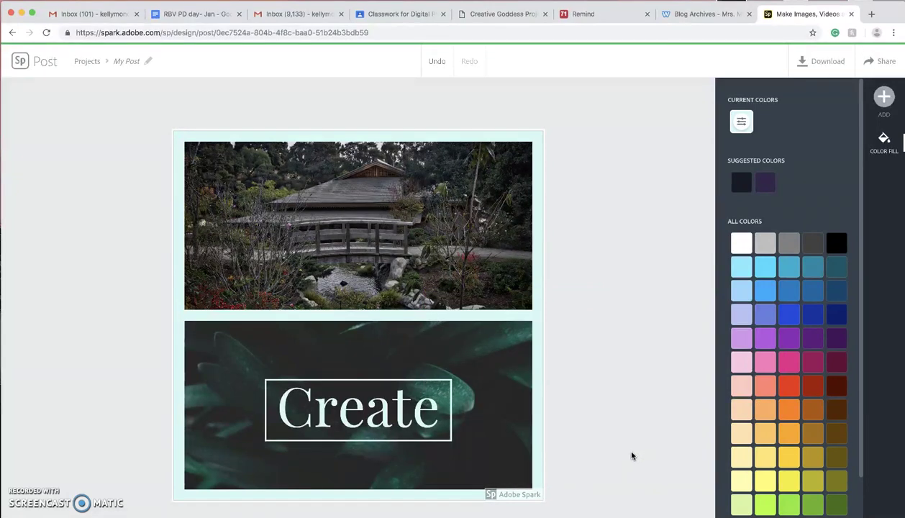
Step: Delete the entire bottom leaves section
click(479, 385)
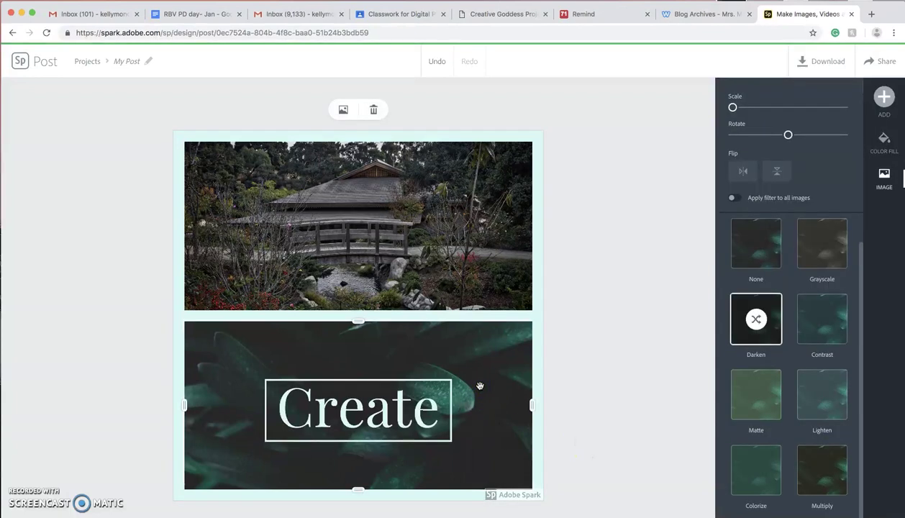
key(Delete)
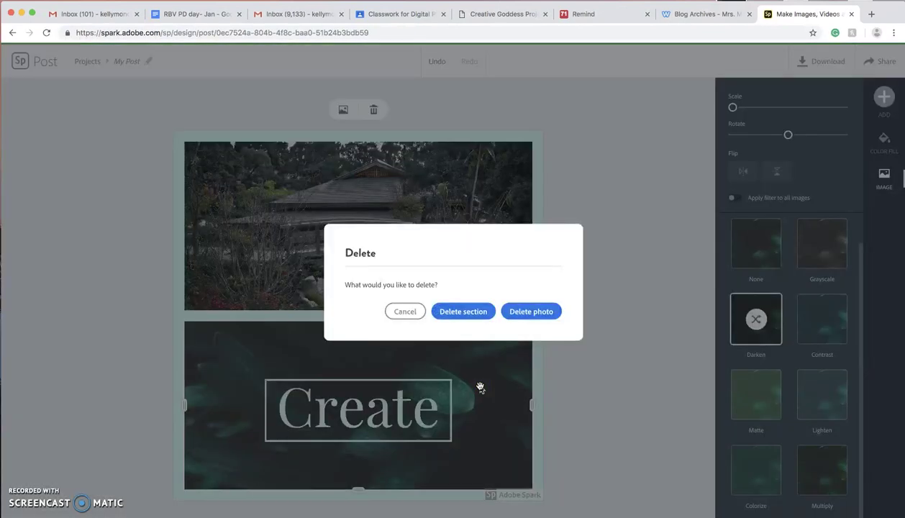
click(481, 314)
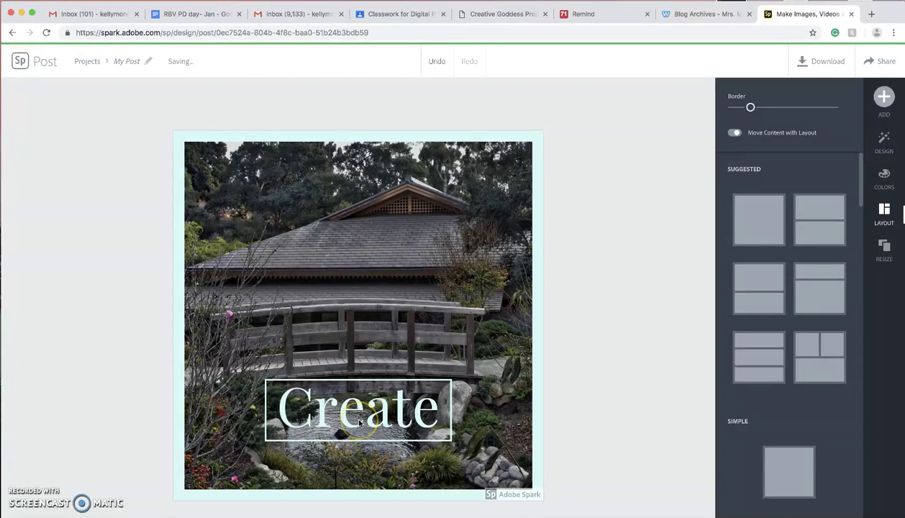
Step: Move the Create text up over the roof and try Civil Rights Day and Happy Friendship Day styles
drag(361, 423, 364, 297)
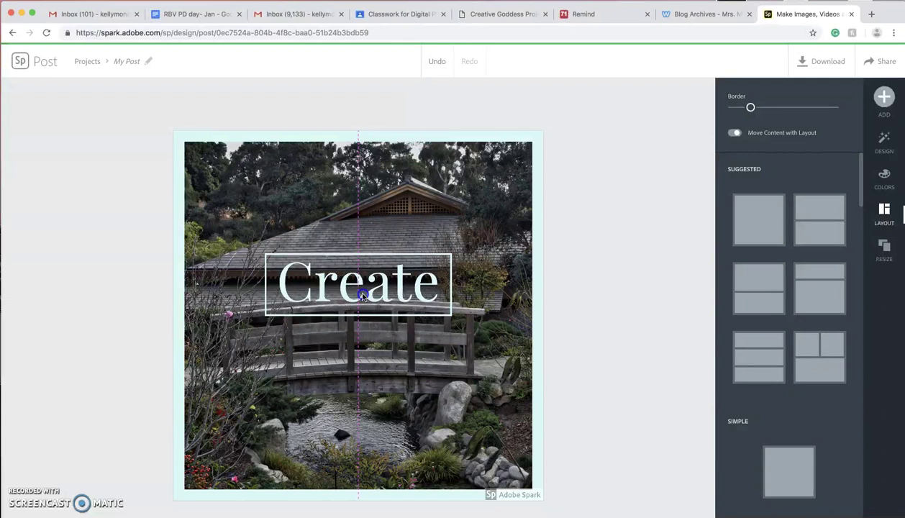
click(887, 144)
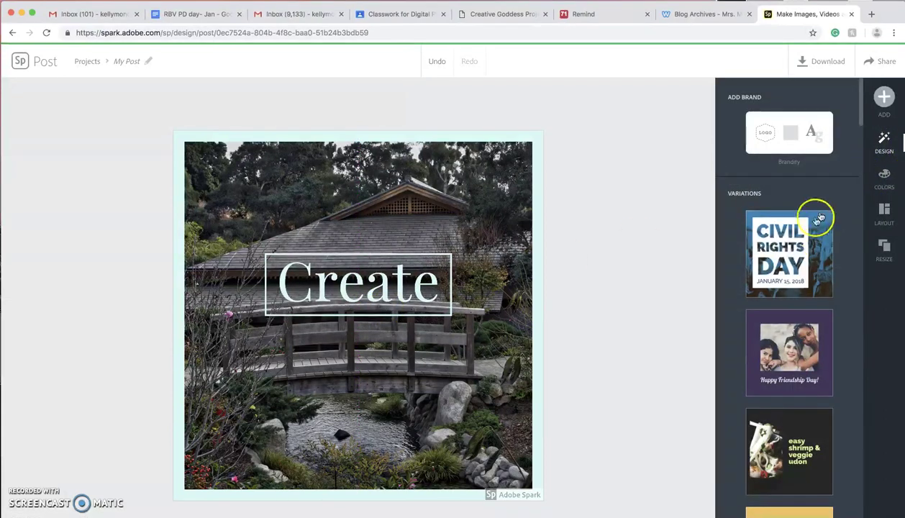
click(795, 244)
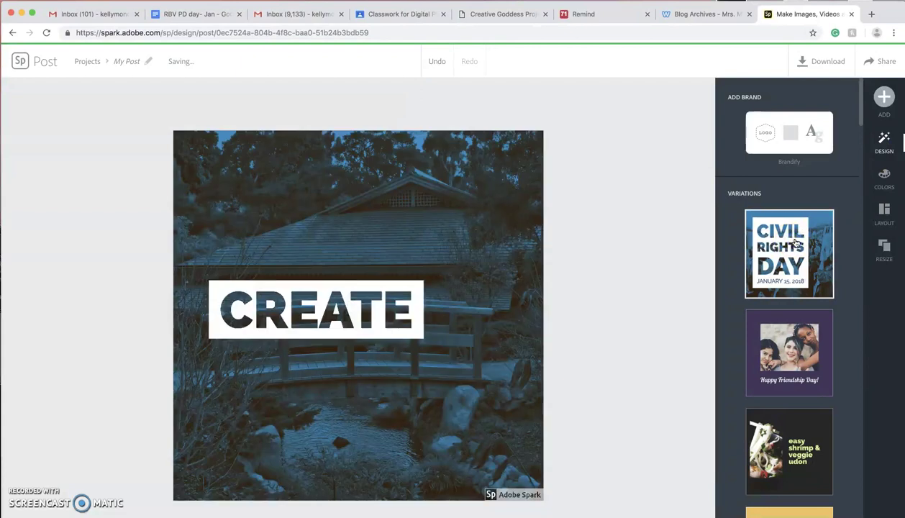
click(796, 332)
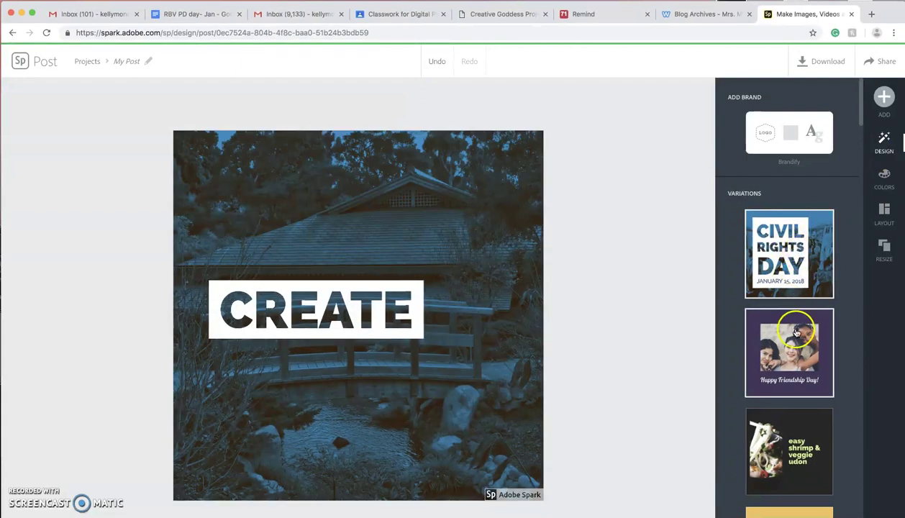
Step: Try the udon, Every moment matters and Love is evergreen styles, then apply Ball is Life
scroll(843, 308, down, 5)
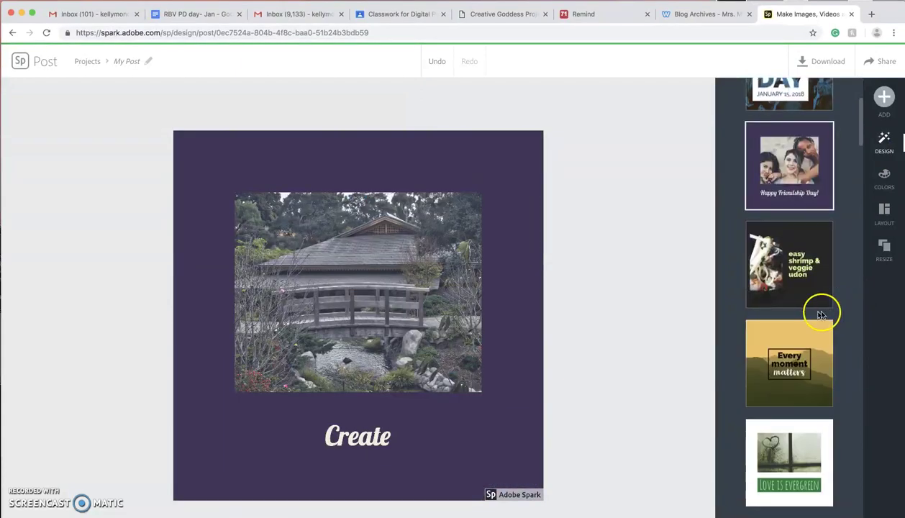
click(786, 285)
click(799, 358)
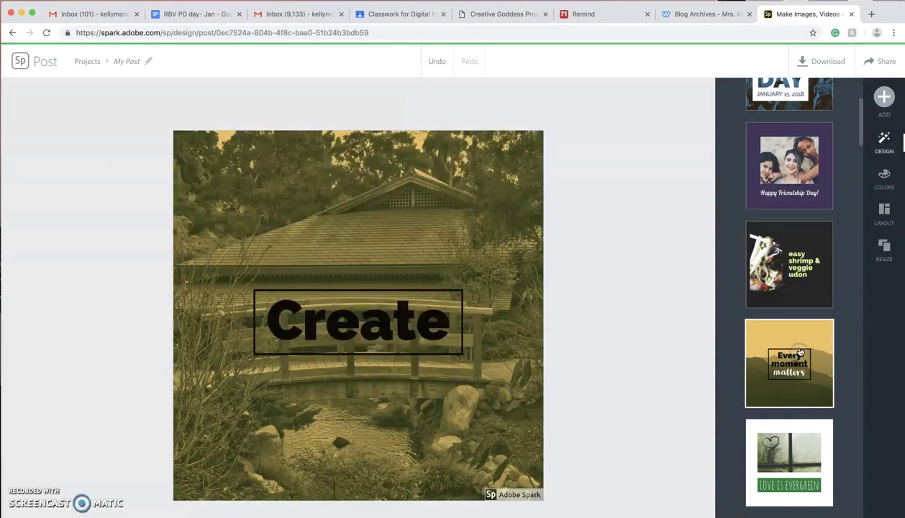
scroll(794, 302, down, 5)
click(795, 295)
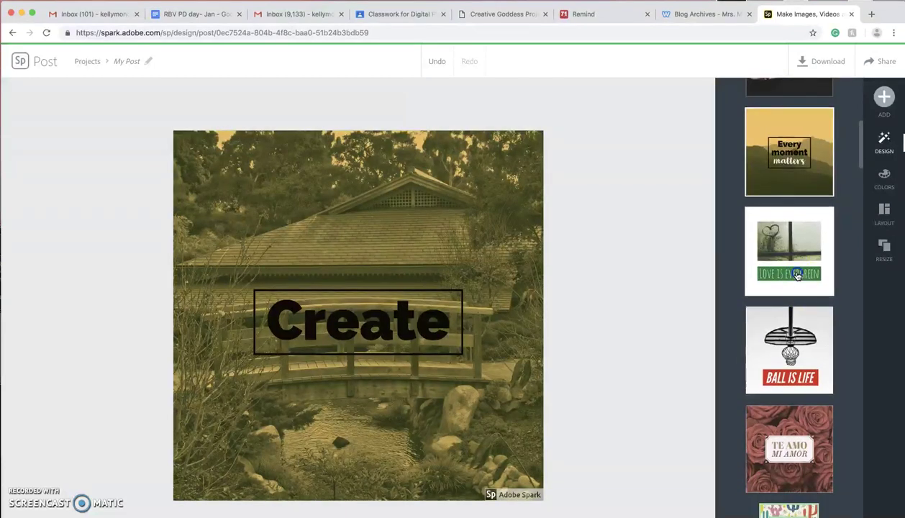
click(806, 329)
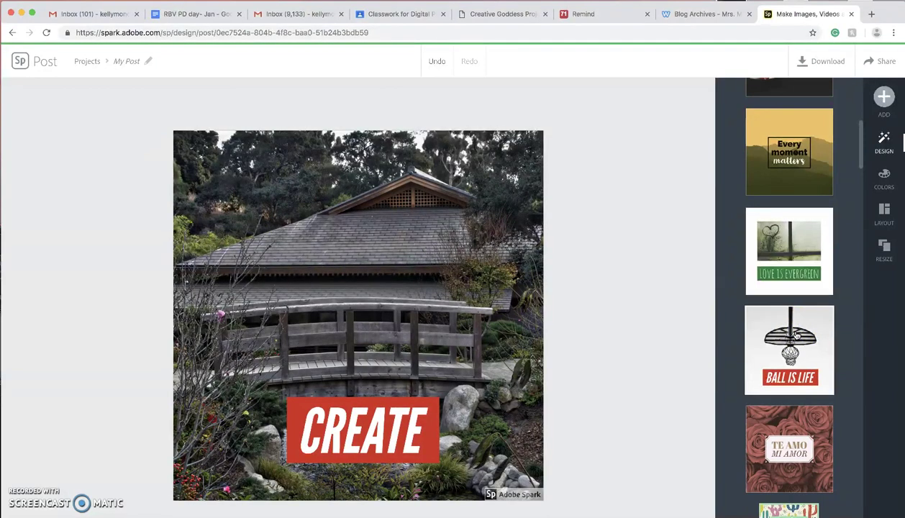
Step: Shift the garden photo left, apply the Grayscale filter, and download the post as My Post.jpg
click(437, 242)
mouse_move(439, 241)
mouse_down()
mouse_move(384, 241)
mouse_move(448, 243)
mouse_move(444, 233)
mouse_up()
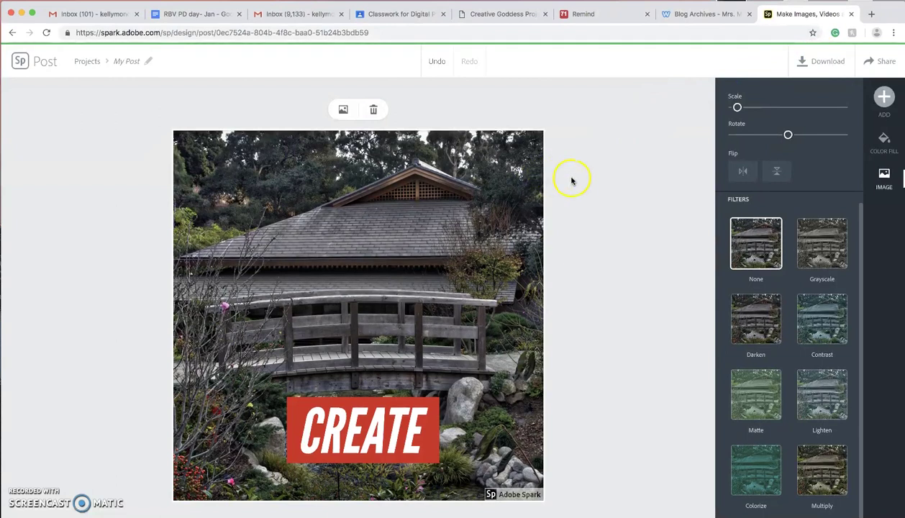
click(833, 247)
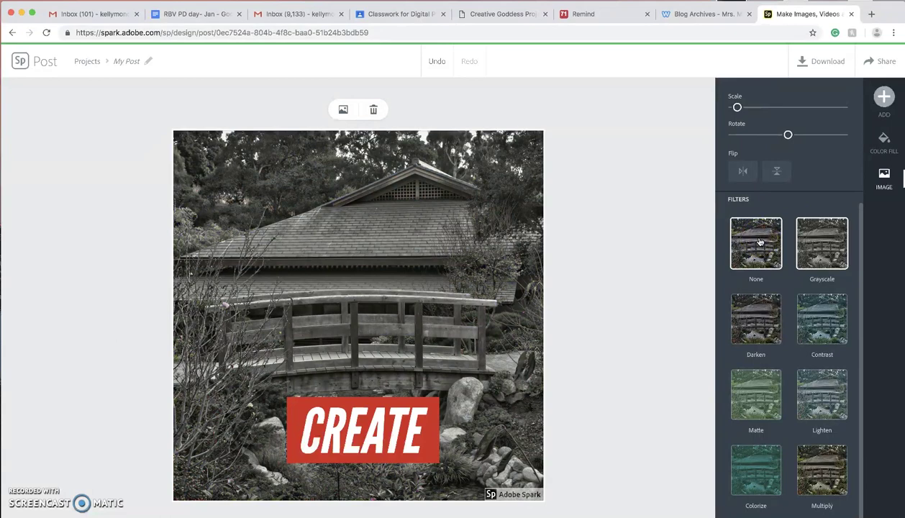
click(885, 97)
click(814, 58)
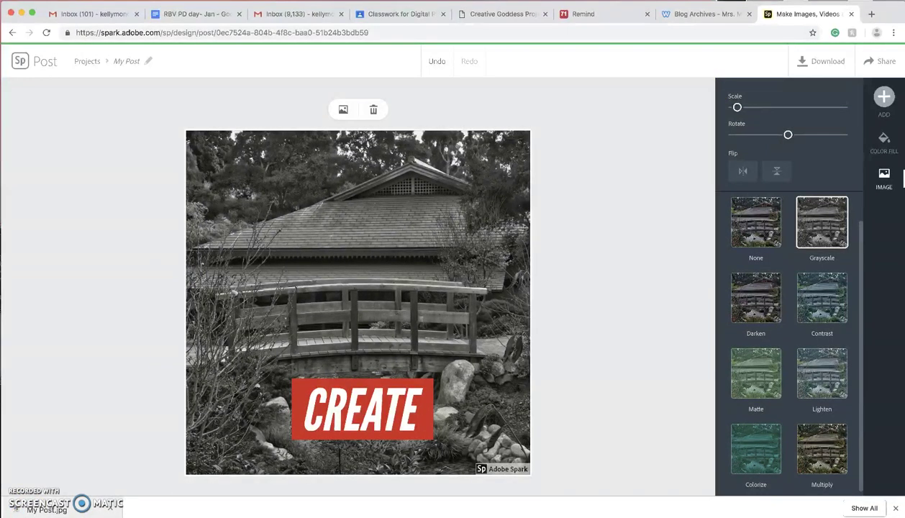
click(293, 167)
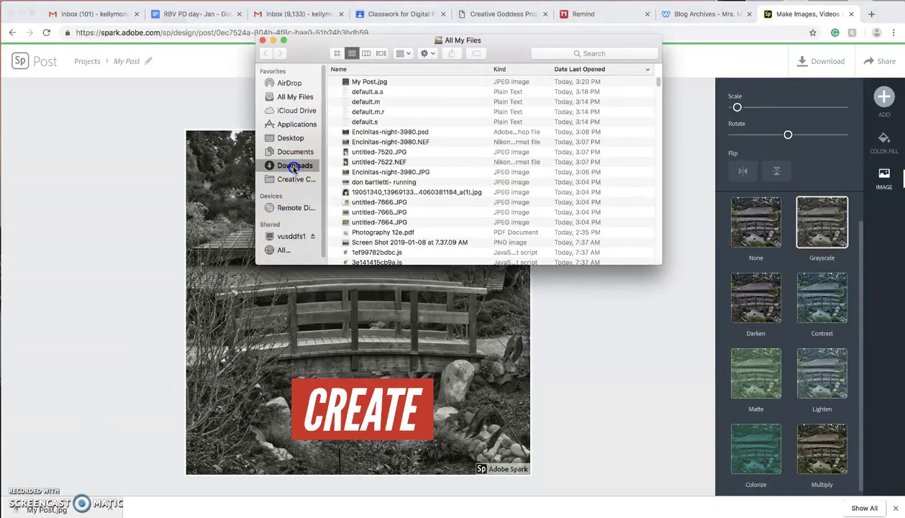
double_click(362, 182)
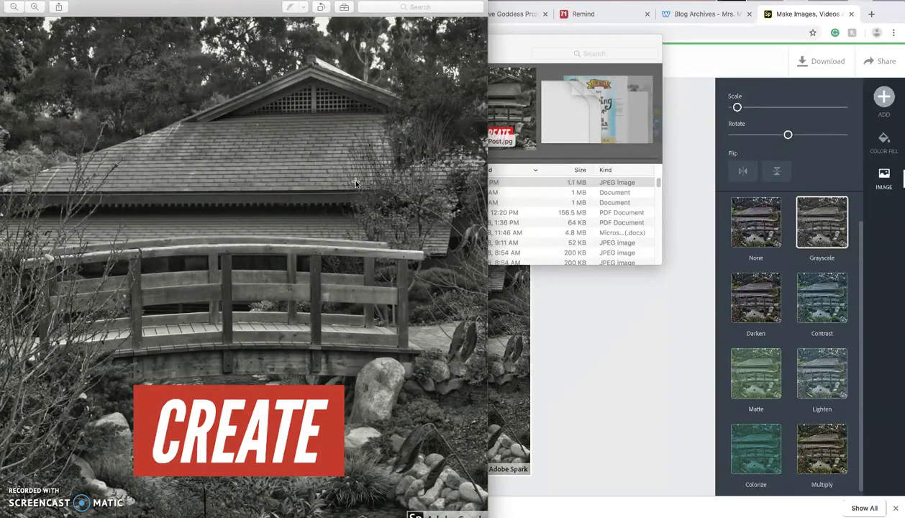
click(570, 272)
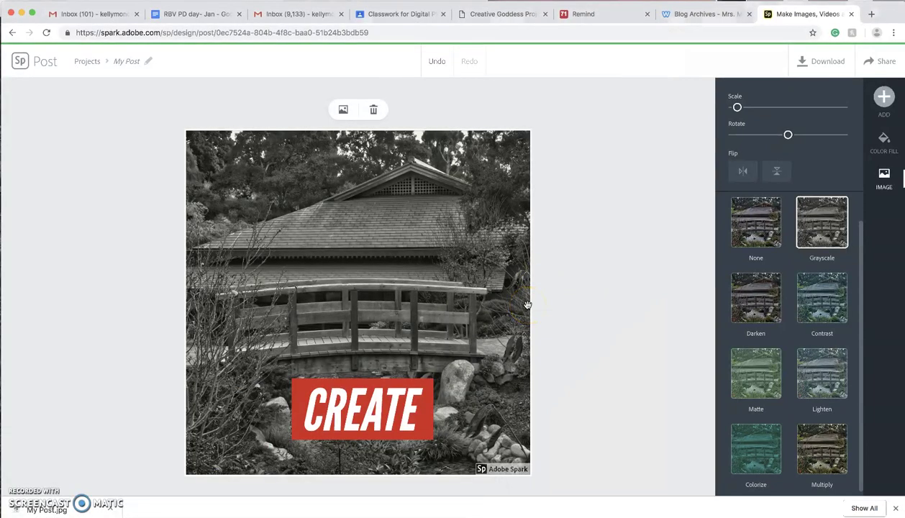
click(91, 458)
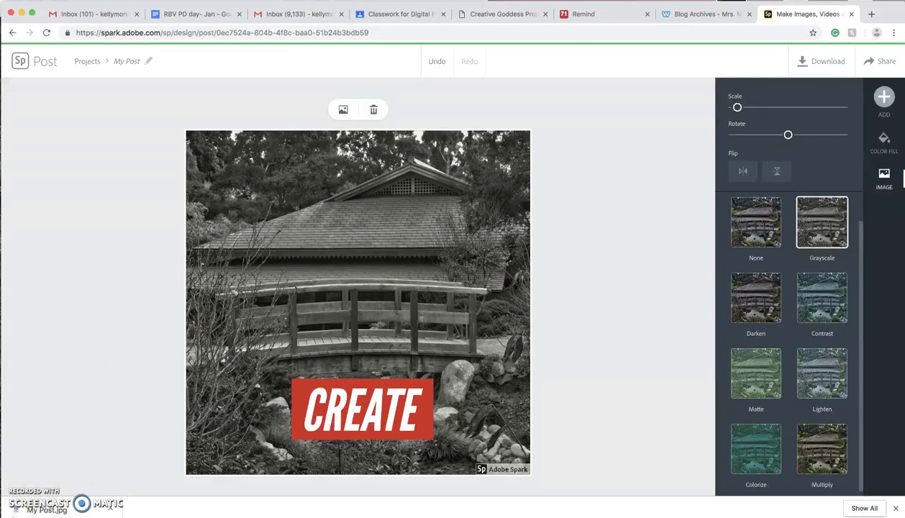